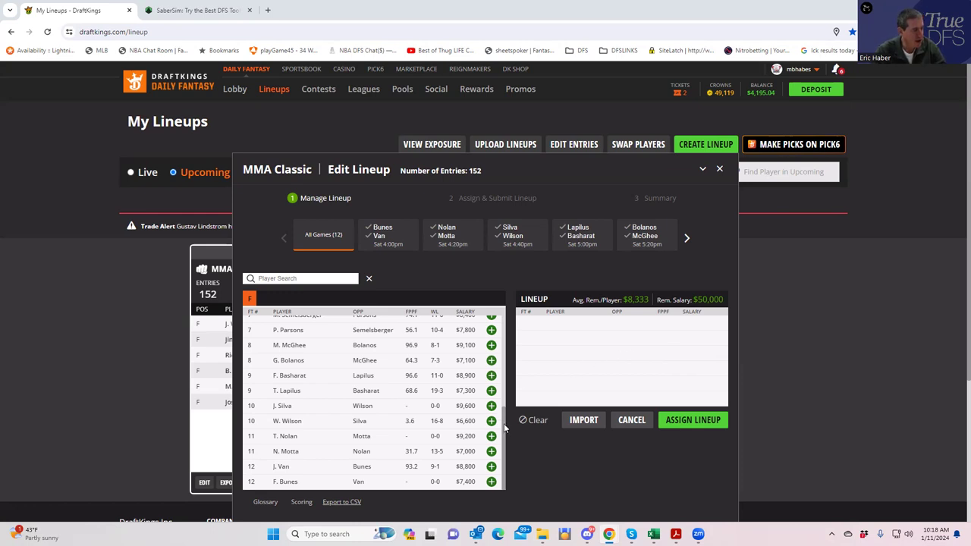
pyautogui.moveTo(504, 428); pyautogui.dragTo(508, 454)
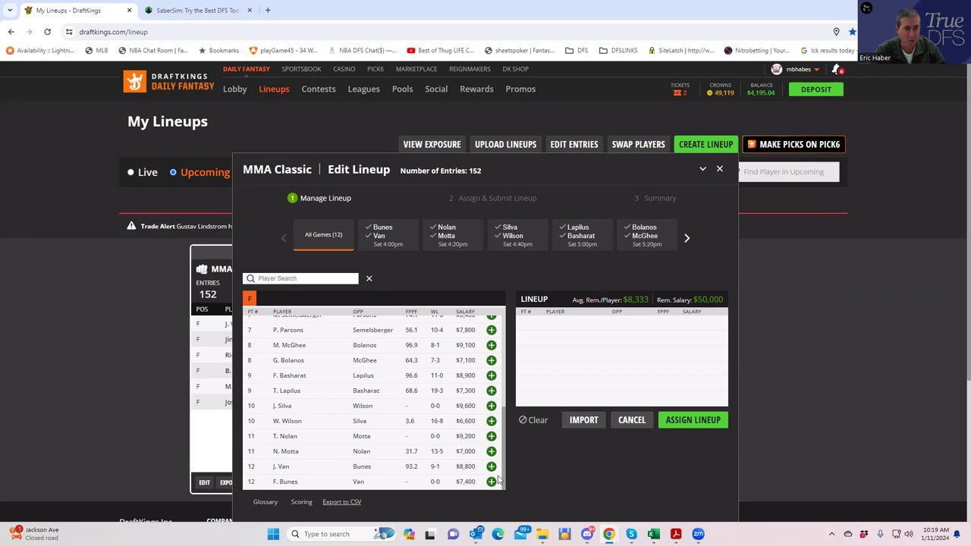
pyautogui.scroll(1, 506, 462)
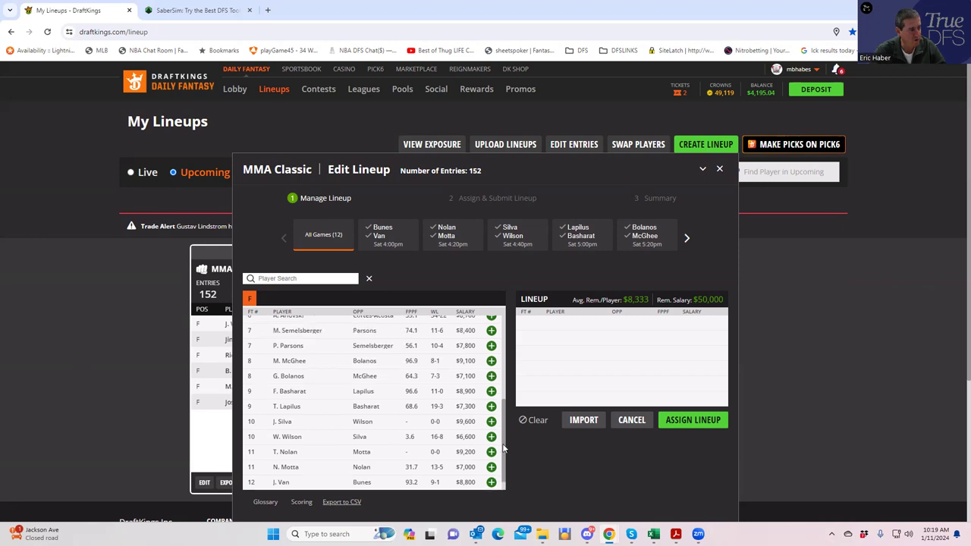
pyautogui.scroll(-1, 506, 463)
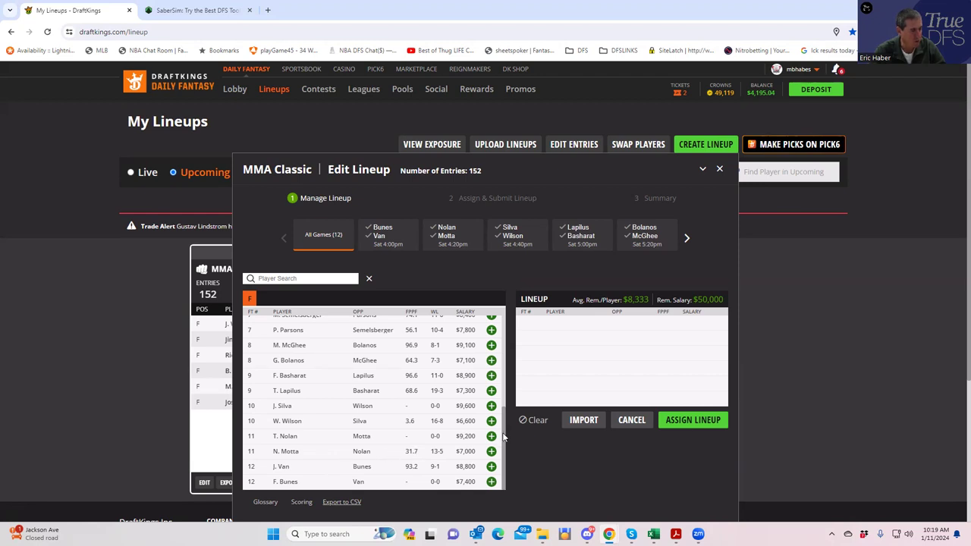
pyautogui.moveTo(502, 437); pyautogui.dragTo(506, 470)
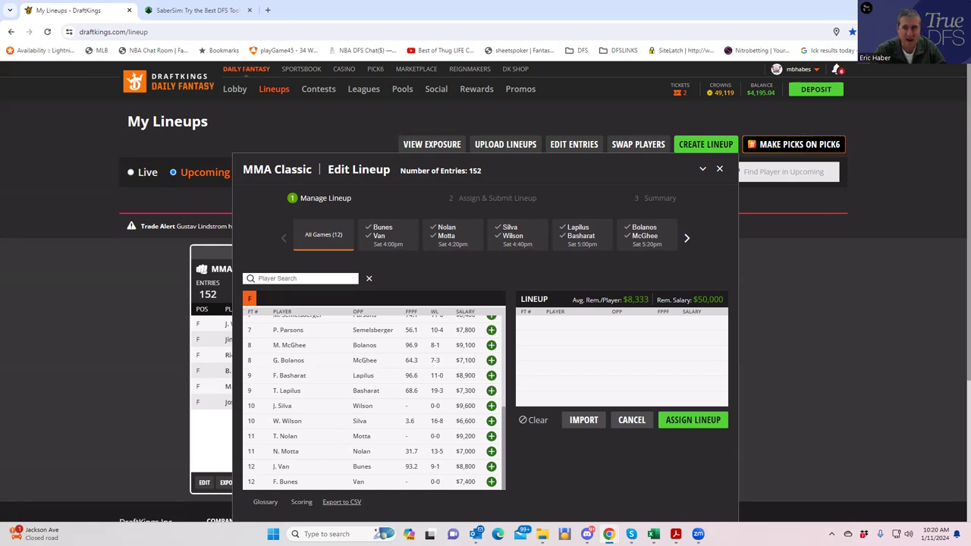
# Switch to the FightOdds window, maximize it, and collapse the expanded prop odds under the Bunes vs. Van fight
pyautogui.hotkey('alt', 'Tab')
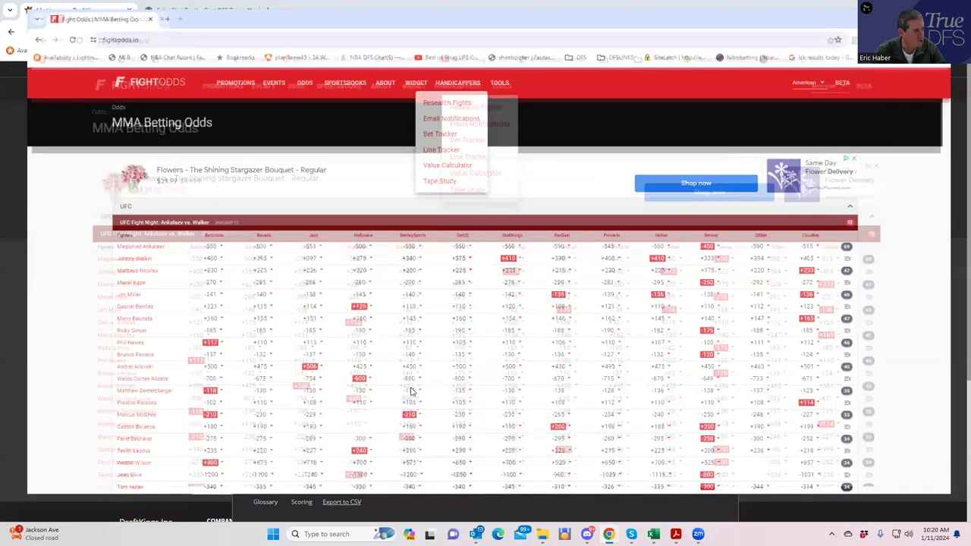
pyautogui.press('super+Up')
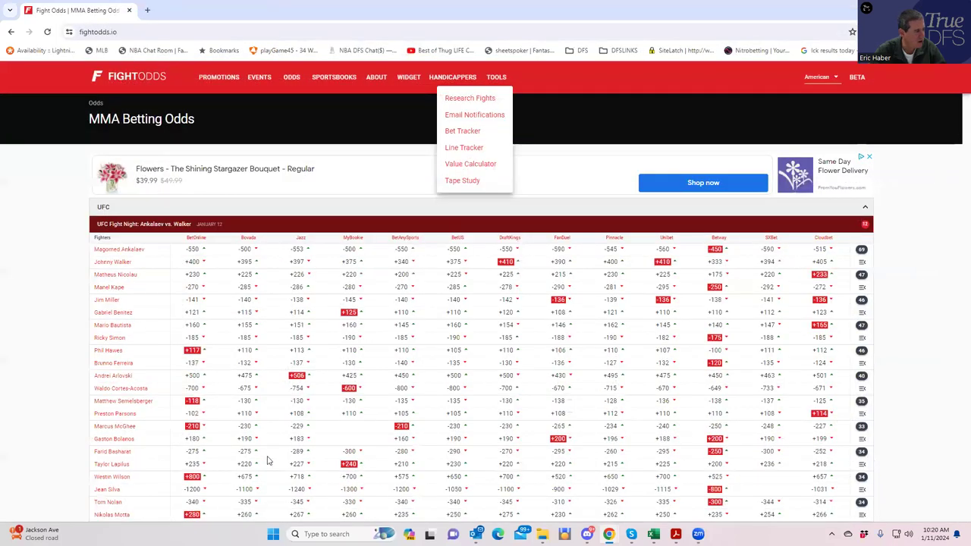
pyautogui.scroll(-3, 925, 453)
pyautogui.click(925, 453)
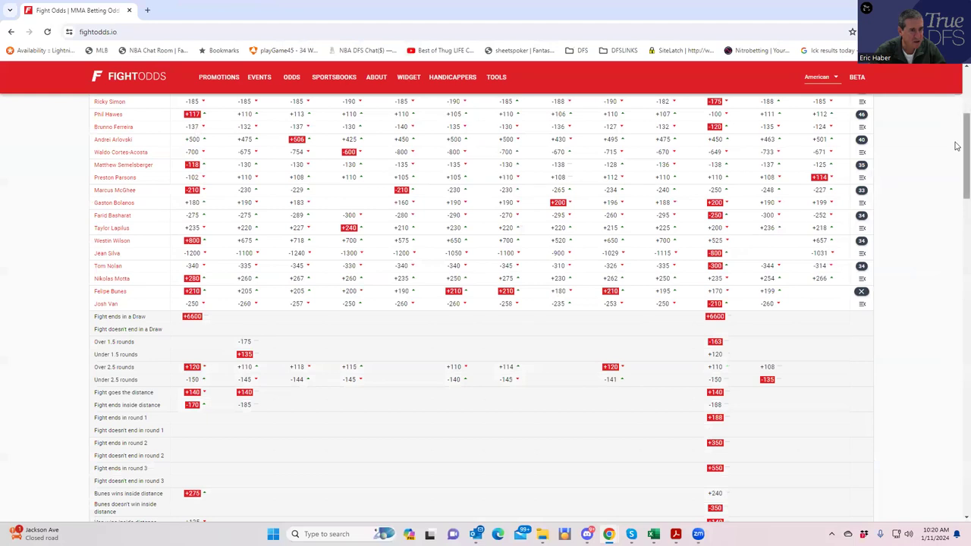
pyautogui.scroll(-1, 906, 177)
pyautogui.click(863, 189)
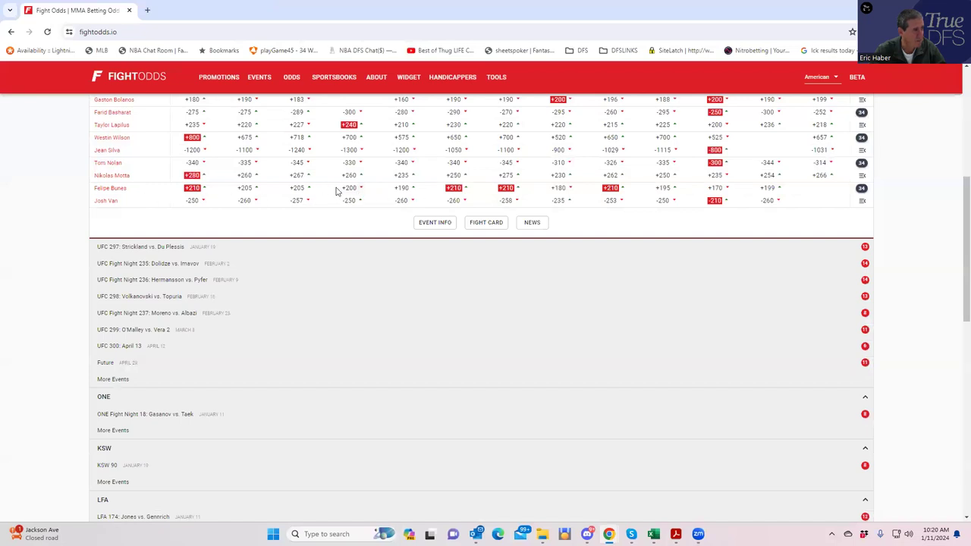
# Expand the Bunes vs. Van prop odds and review the fight-length, inside-distance and win-method lines
pyautogui.scroll(2, 250, 174)
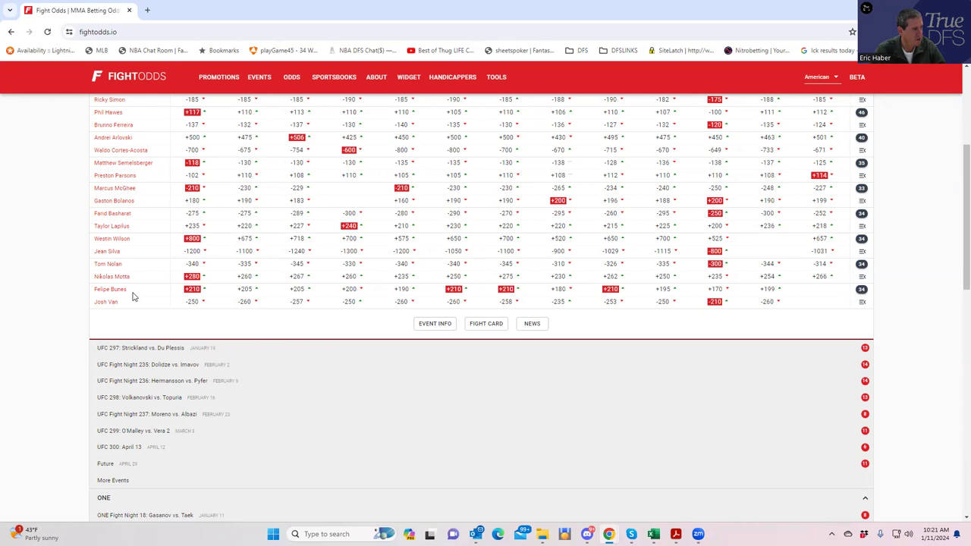
pyautogui.click(862, 295)
pyautogui.scroll(-3, 233, 391)
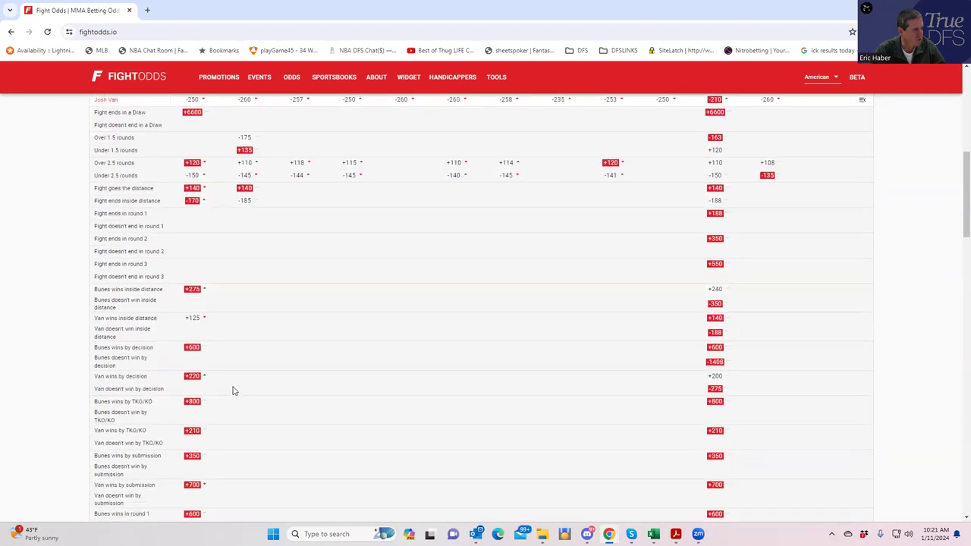
pyautogui.scroll(1, 234, 357)
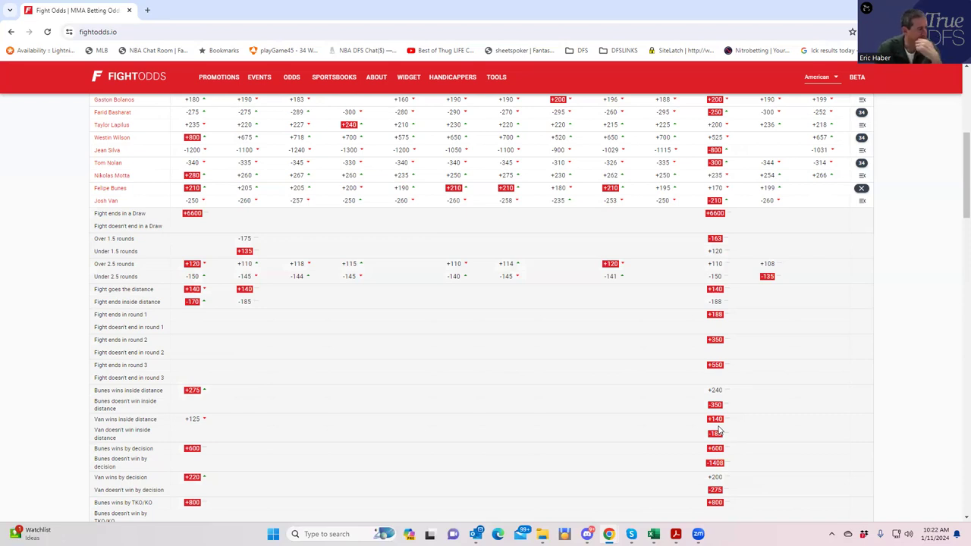
pyautogui.scroll(-1, 554, 442)
pyautogui.scroll(-3, 553, 443)
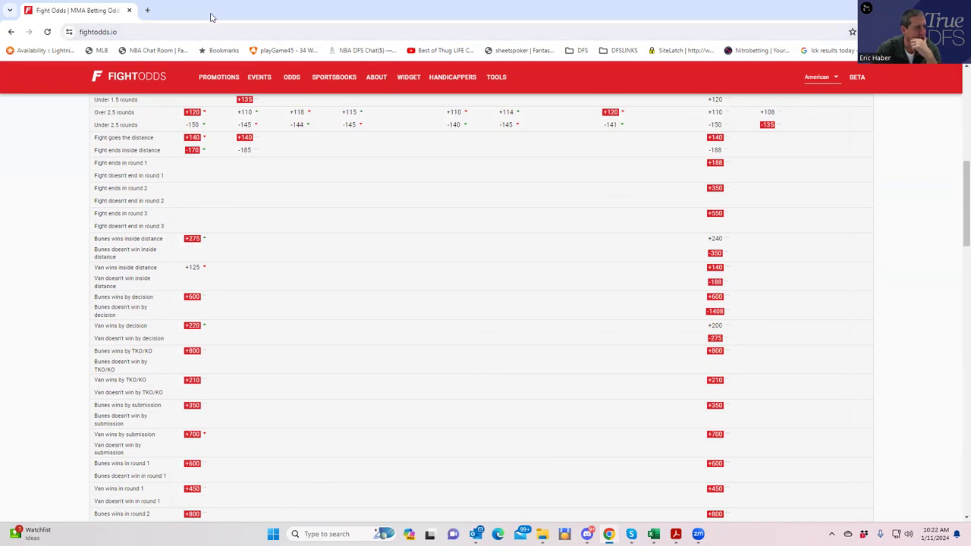
# Switch to the DraftKings lineup editor and check the Van and Bunes salaries at the end of the fighter list
pyautogui.hotkey('alt', 'Tab')
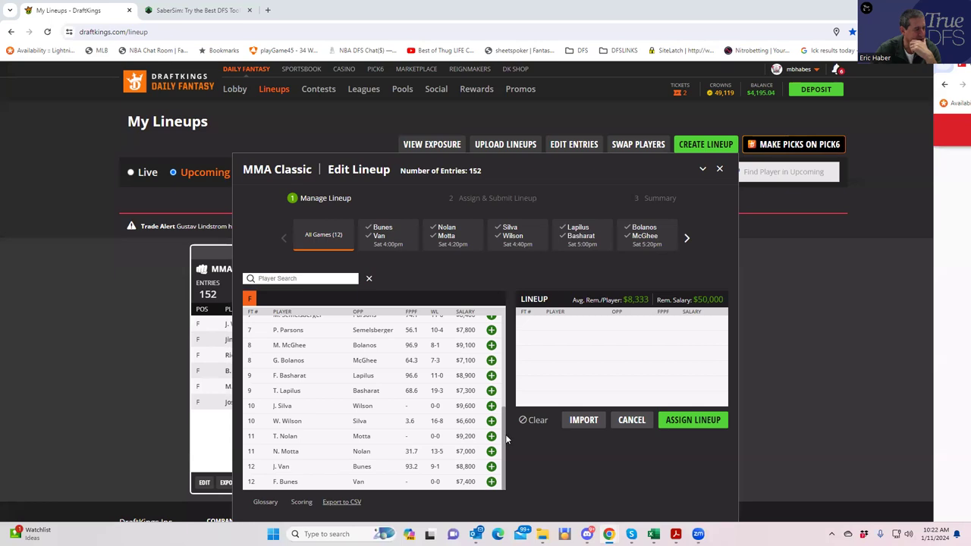
pyautogui.moveTo(504, 436); pyautogui.dragTo(508, 361)
pyautogui.scroll(-3, 495, 455)
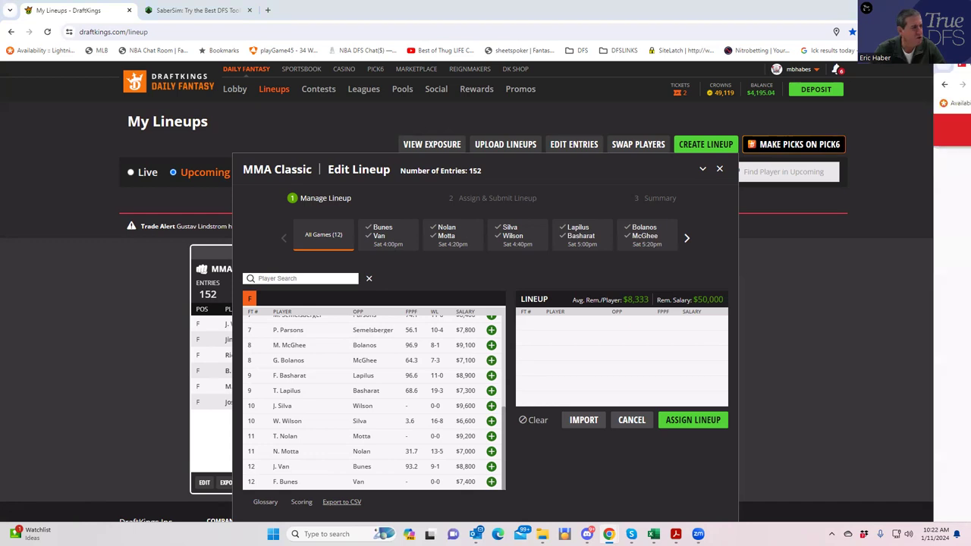
# Bring the FightOdds window back over DraftKings and examine the Bunes and Van decision, TKO/KO, submission and round props
pyautogui.press('super+shift+Left')
pyautogui.press('super+z')
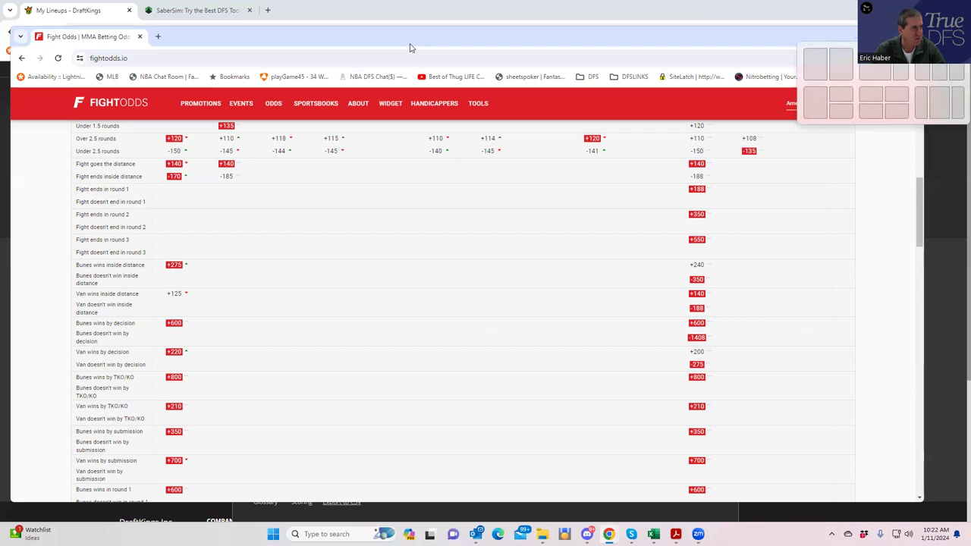
pyautogui.press('Escape')
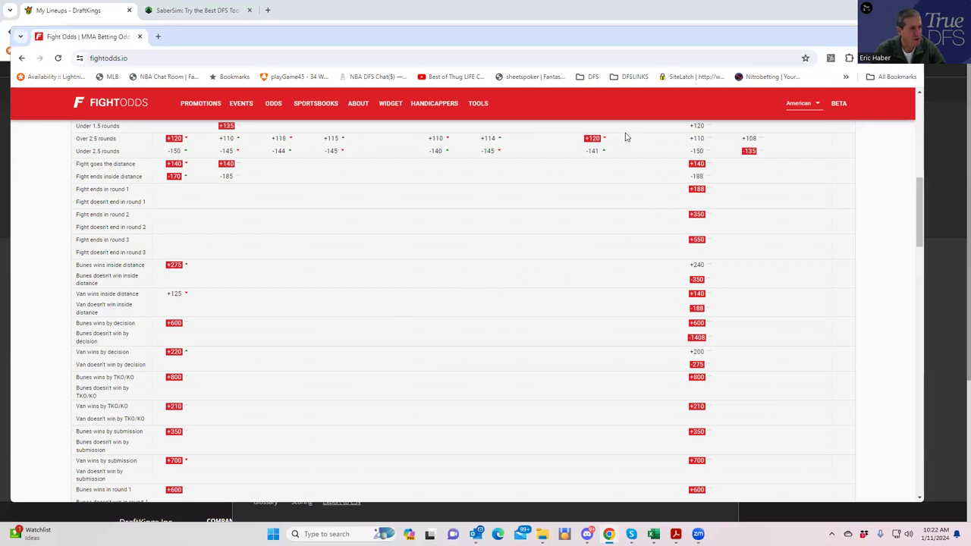
pyautogui.moveTo(919, 205); pyautogui.dragTo(906, 180)
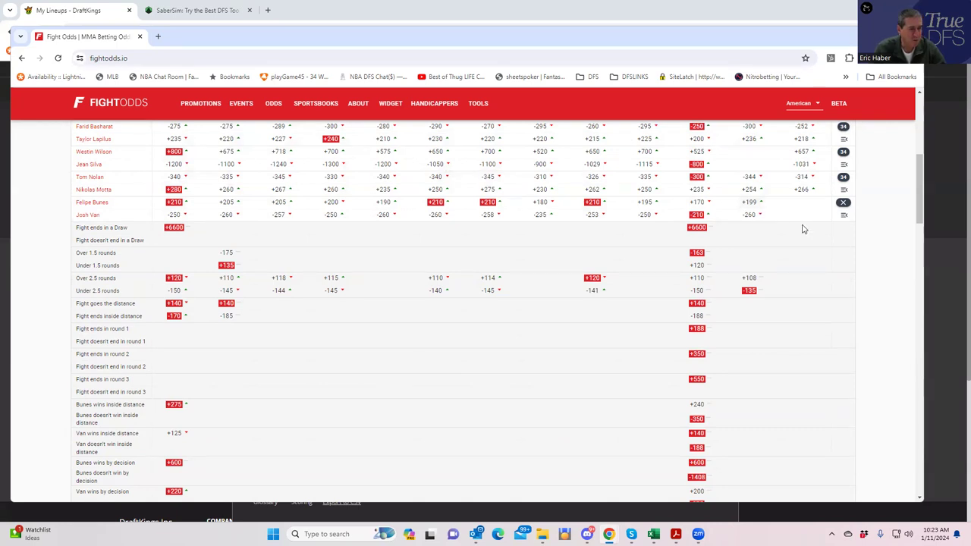
pyautogui.scroll(-2, 637, 383)
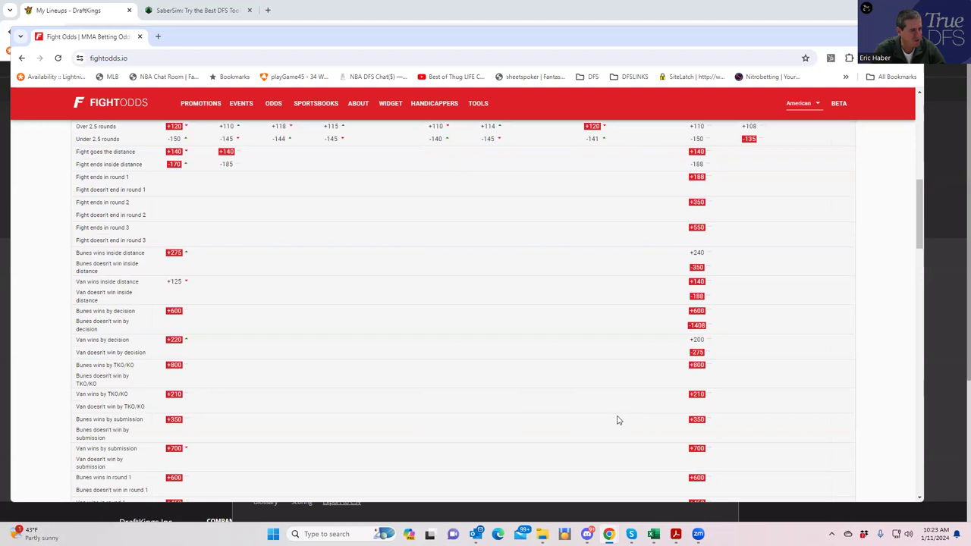
pyautogui.scroll(-2, 595, 431)
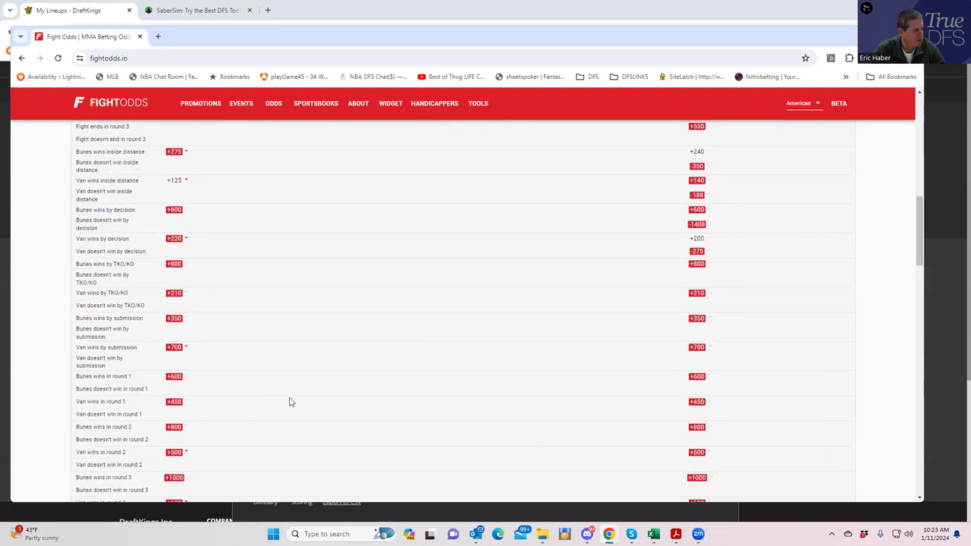
pyautogui.scroll(-2, 296, 404)
pyautogui.scroll(3, 303, 385)
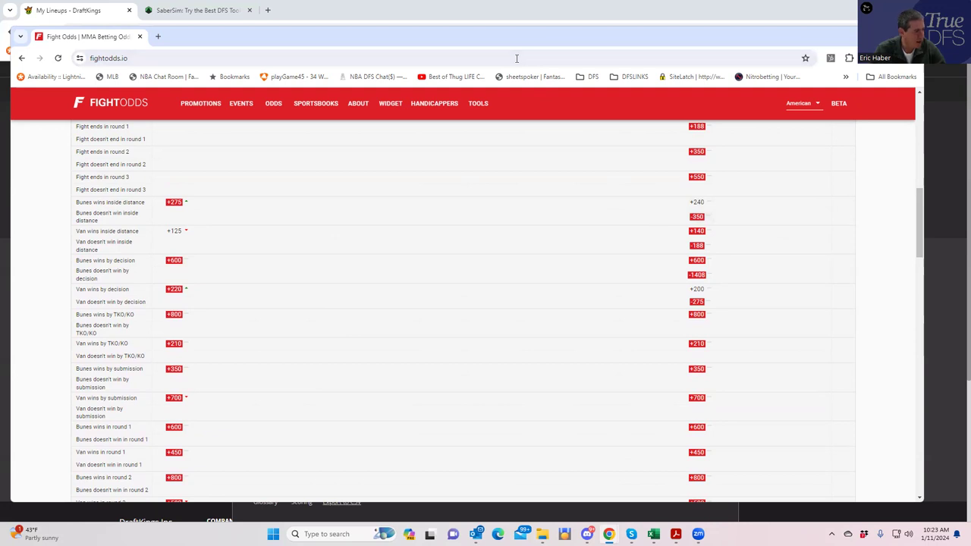
# Read the Rotowire news analysis on Felipe Bunes's player card in the DraftKings lineup editor, closing the card when done
pyautogui.hotkey('alt', 'Tab')
pyautogui.click(282, 480)
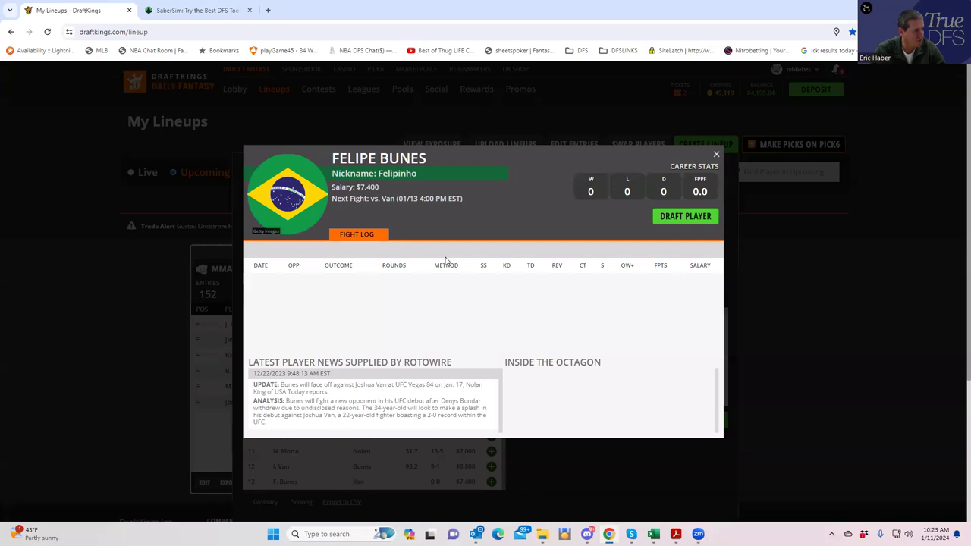
pyautogui.moveTo(384, 407); pyautogui.dragTo(375, 426)
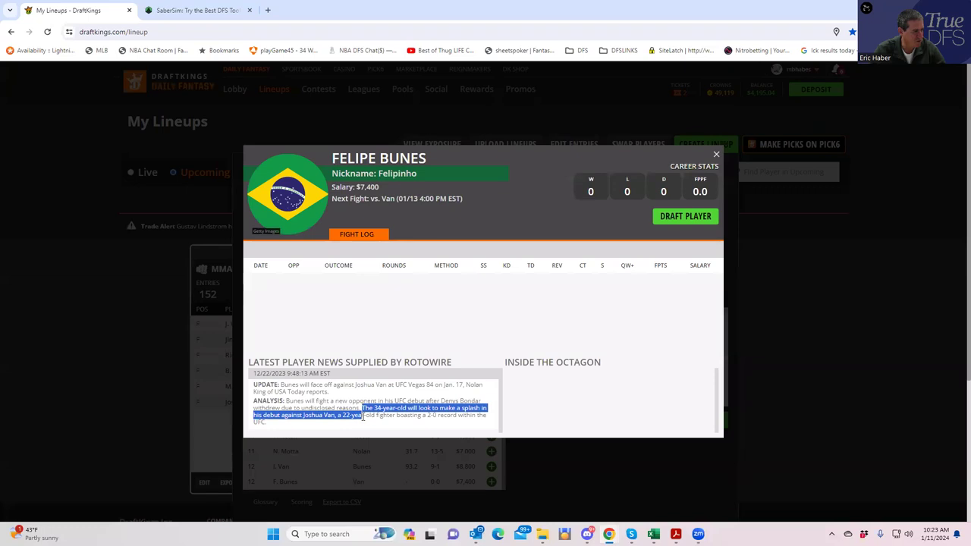
pyautogui.click(377, 411)
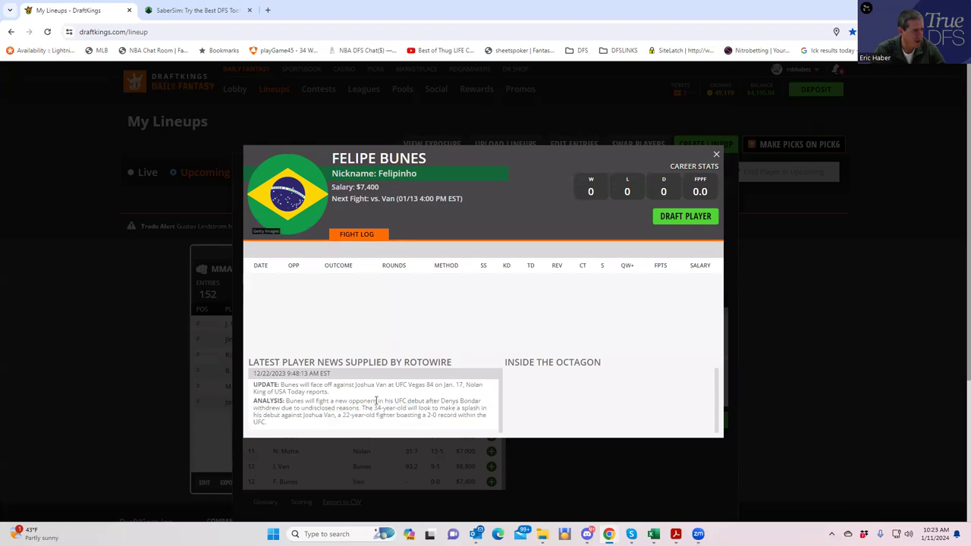
pyautogui.moveTo(396, 402); pyautogui.dragTo(391, 419)
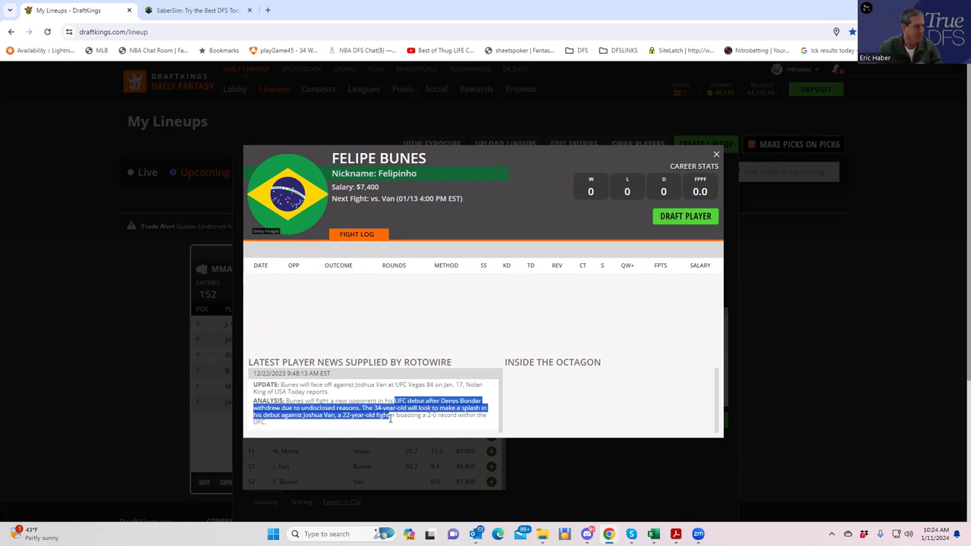
pyautogui.click(433, 407)
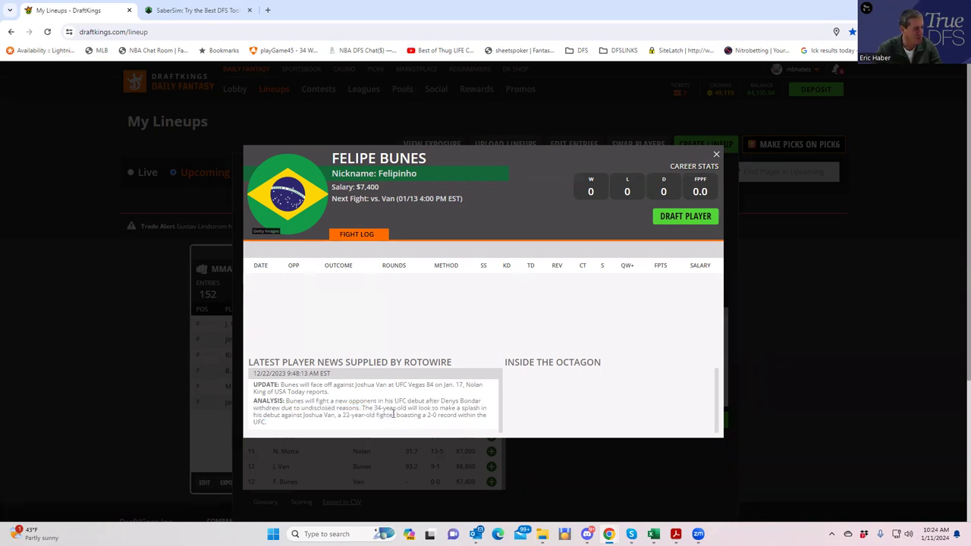
pyautogui.moveTo(394, 414)
pyautogui.mouseDown()
pyautogui.moveTo(390, 422)
pyautogui.moveTo(383, 402)
pyautogui.mouseUp()
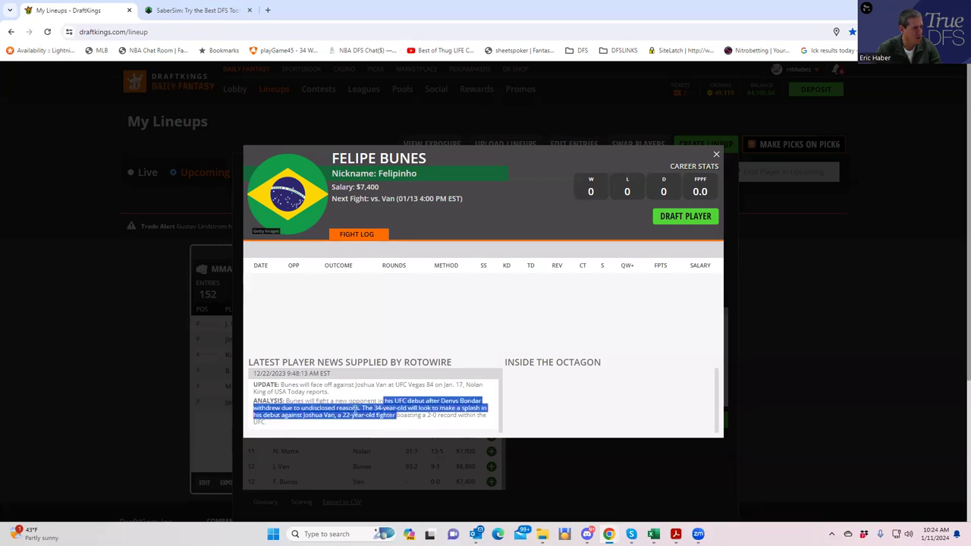
pyautogui.click(350, 415)
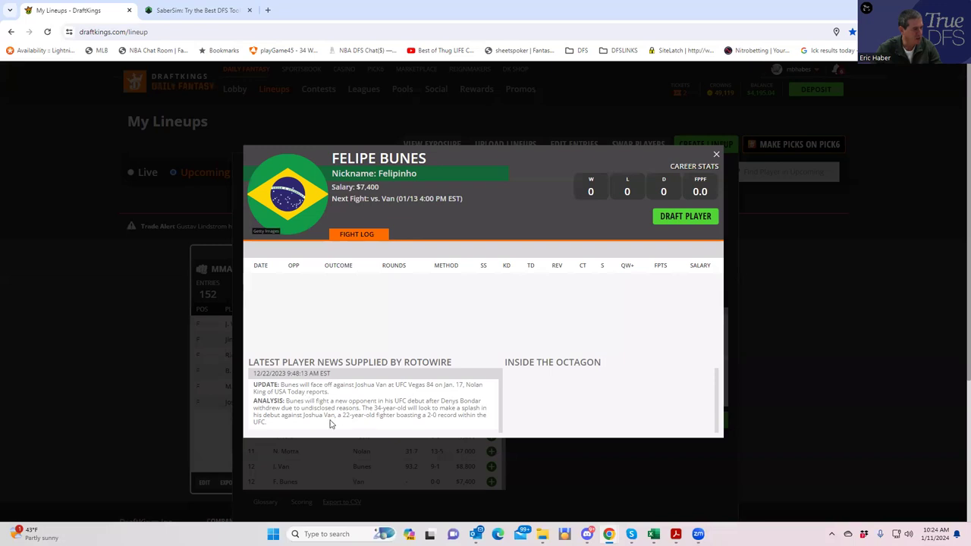
pyautogui.moveTo(343, 414); pyautogui.dragTo(346, 427)
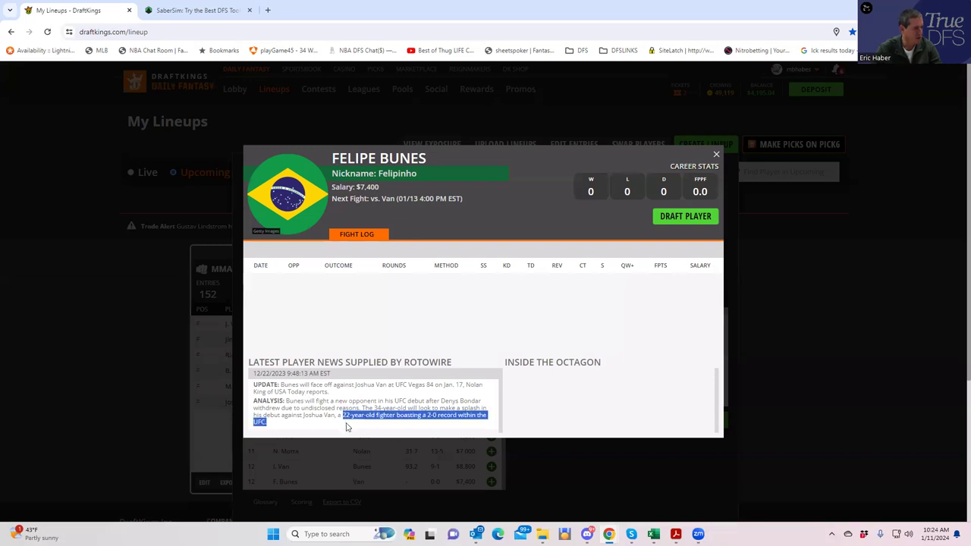
pyautogui.click(343, 413)
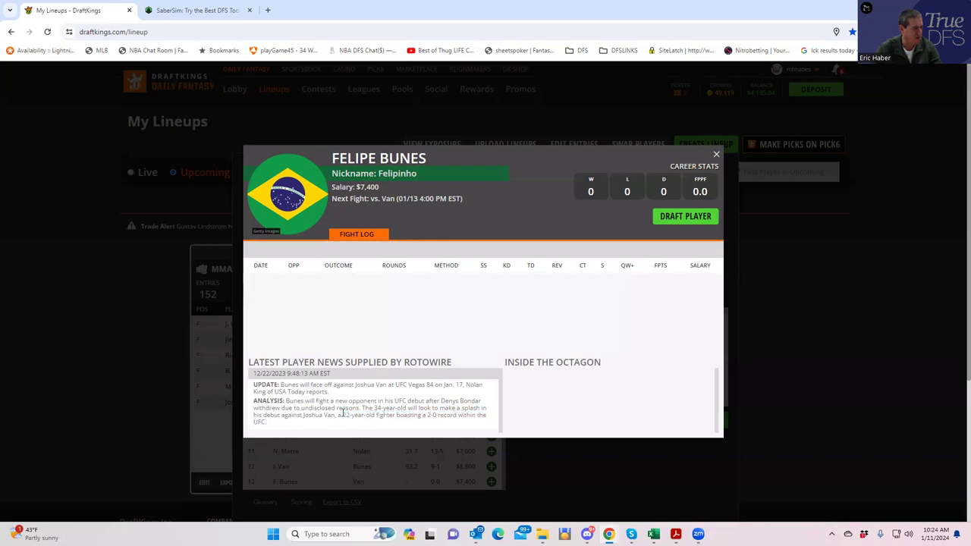
pyautogui.moveTo(343, 414); pyautogui.dragTo(345, 424)
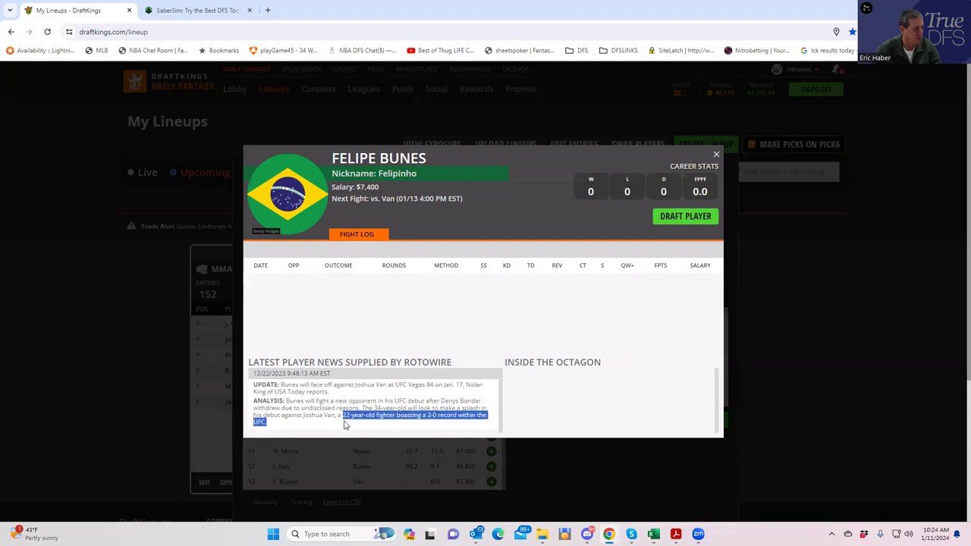
pyautogui.click(717, 155)
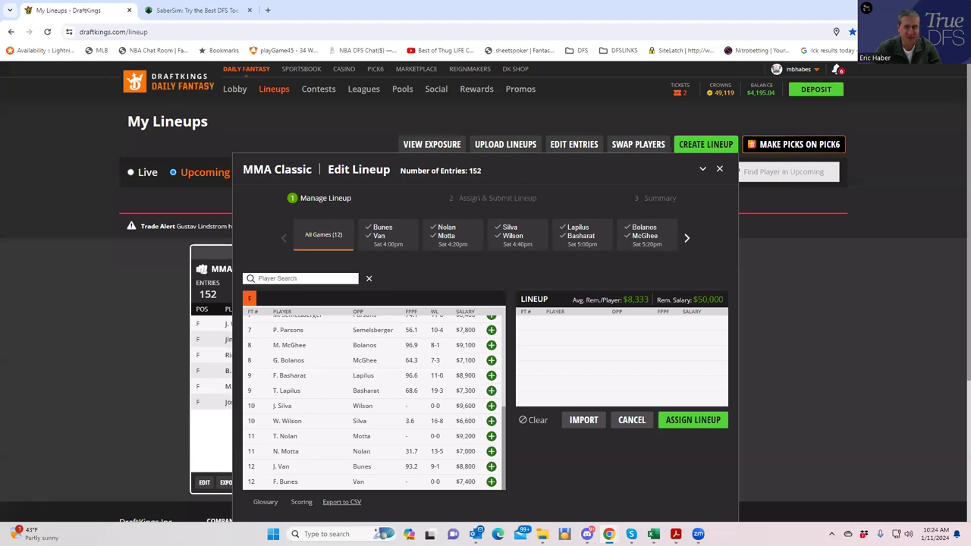
# Return to FightOdds in a maximized window and collapse the Bunes vs. Van prop odds
pyautogui.hotkey('alt', 'Tab')
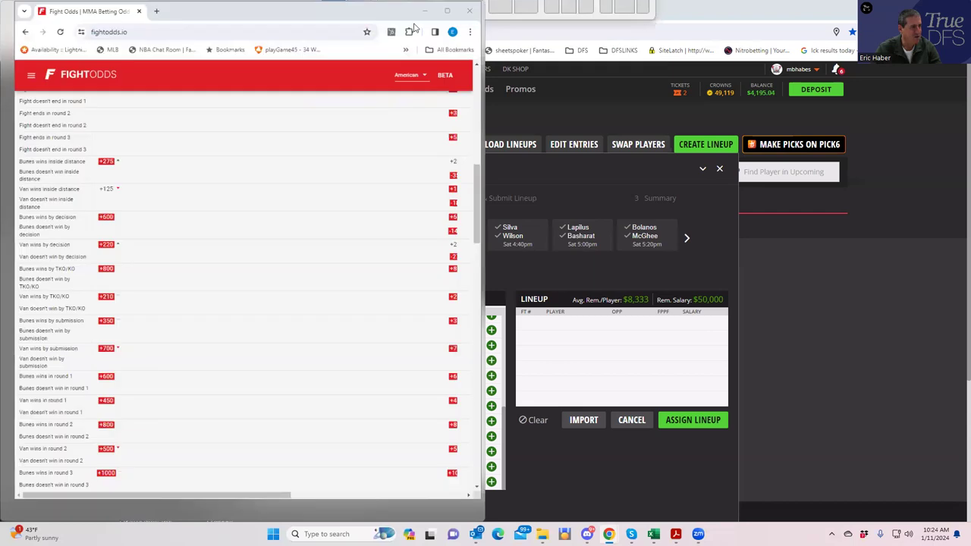
pyautogui.press('super+Left')
pyautogui.click(448, 11)
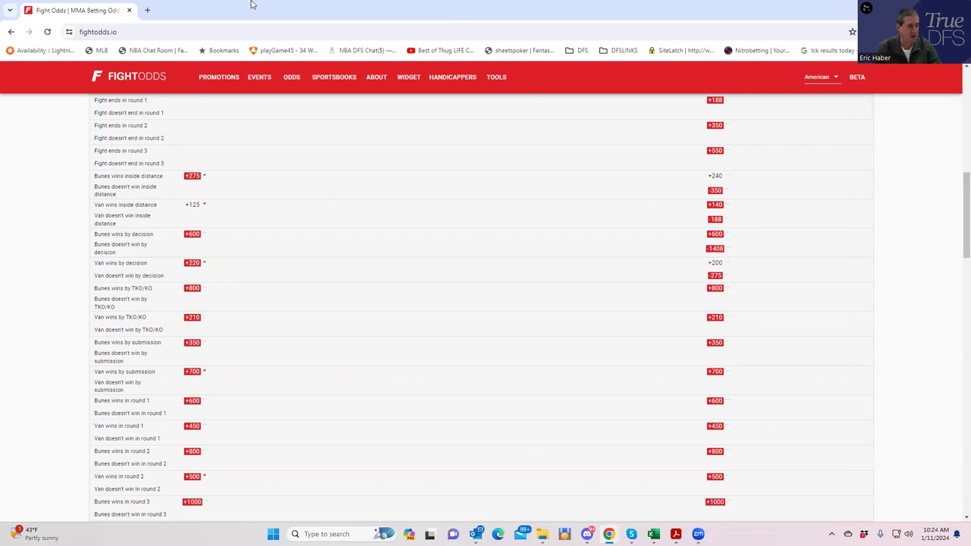
pyautogui.moveTo(957, 200)
pyautogui.mouseDown()
pyautogui.moveTo(959, 208)
pyautogui.moveTo(956, 161)
pyautogui.mouseUp()
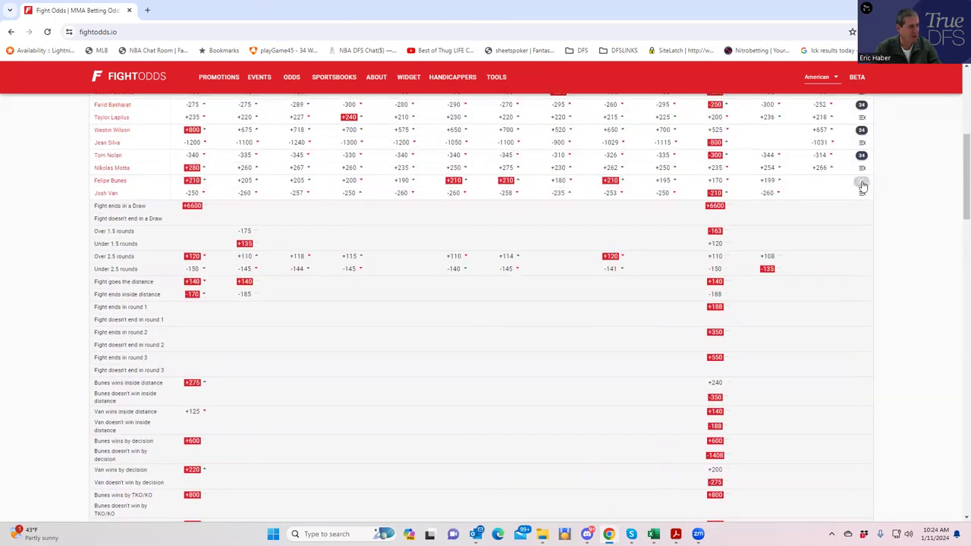
pyautogui.click(862, 185)
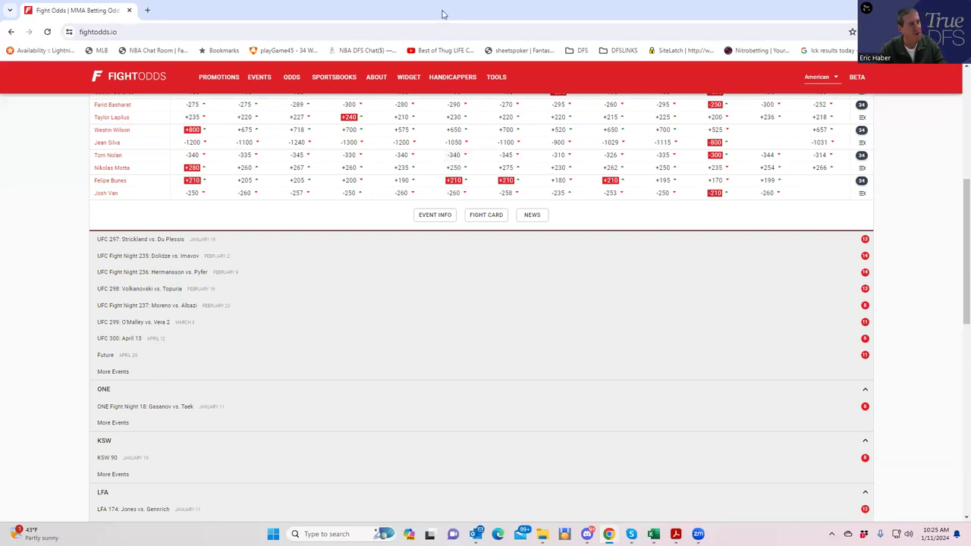
# Examine the Tom Nolan vs. Nikolas Motta prop odds in a restored FightOdds window, and add T. Nolan to the DraftKings lineup
pyautogui.moveTo(444, 13); pyautogui.dragTo(471, 35)
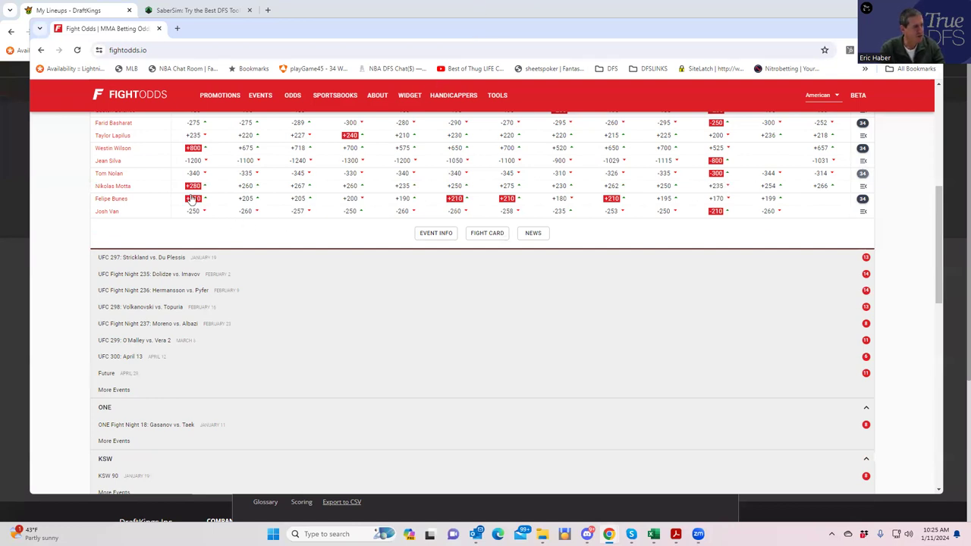
pyautogui.click(862, 175)
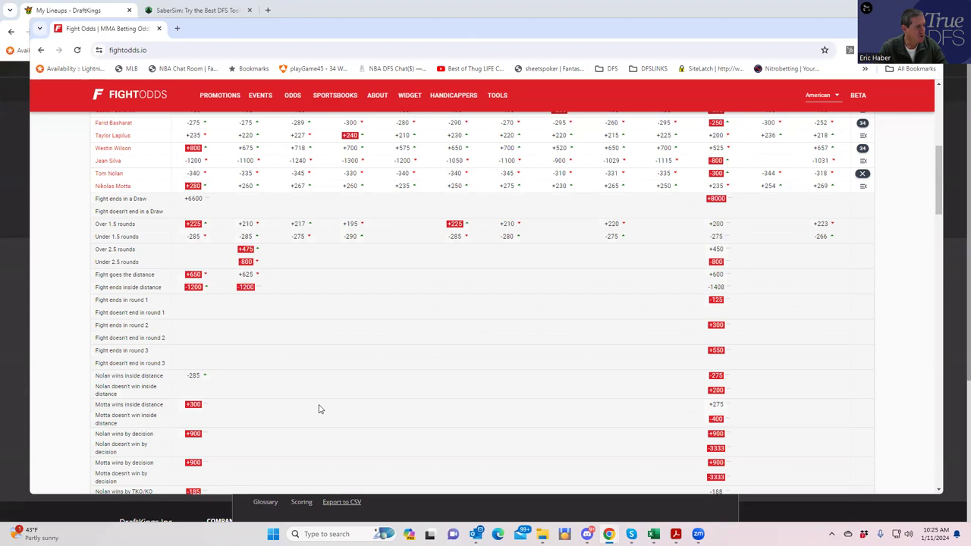
pyautogui.scroll(-2, 319, 410)
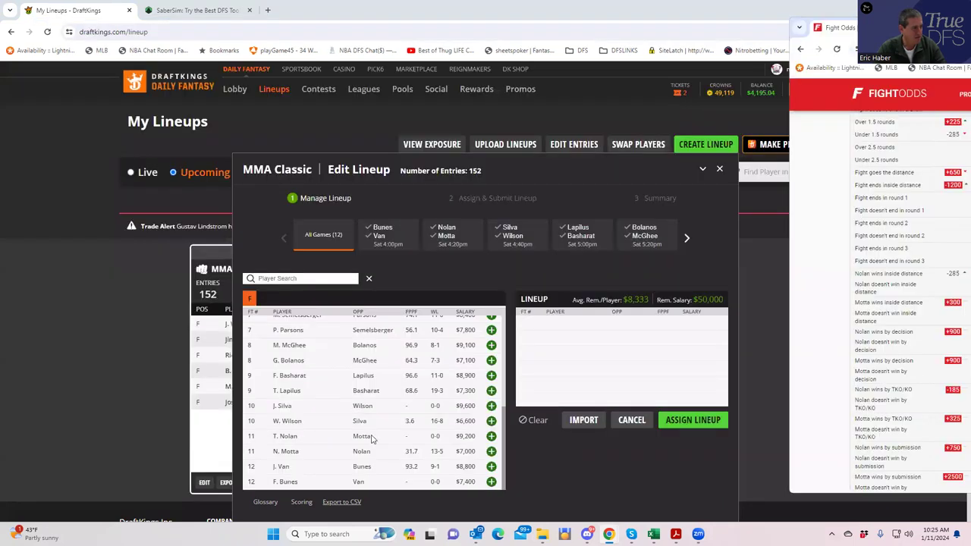
pyautogui.click(492, 437)
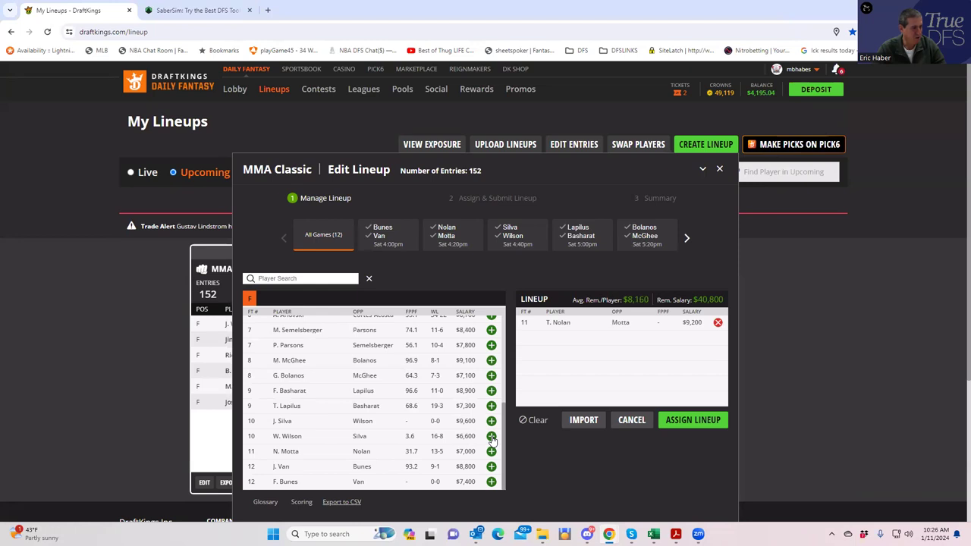
# Return to FightOdds, collapse and reopen the Nolan vs. Motta prop odds, and examine the round, decision, TKO/KO and submission lines
pyautogui.hotkey('alt', 'Tab')
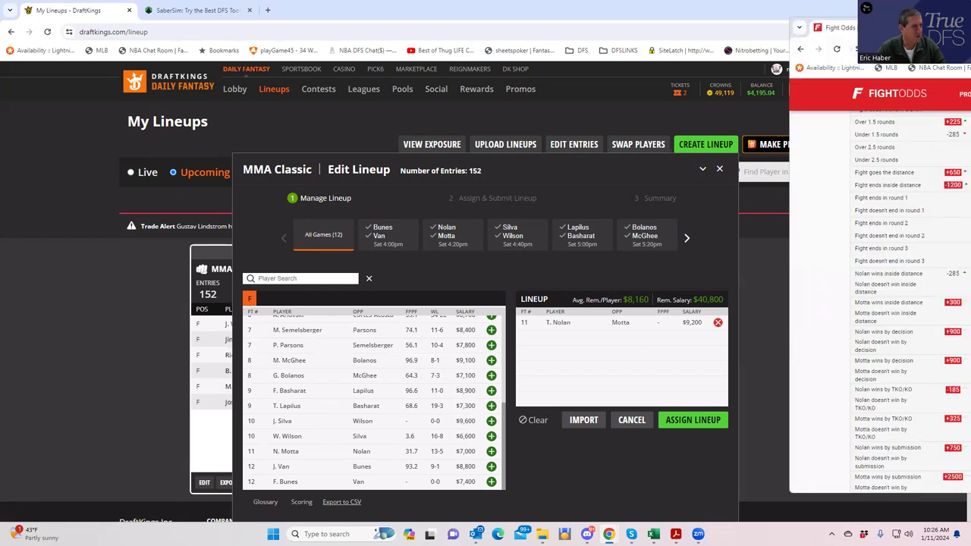
pyautogui.press('super+Up')
pyautogui.scroll(2, 945, 166)
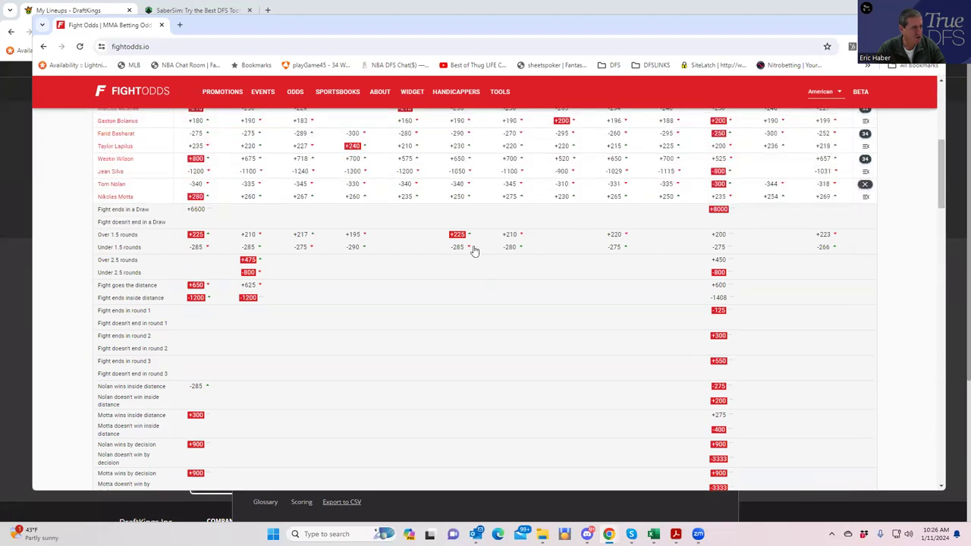
pyautogui.click(866, 186)
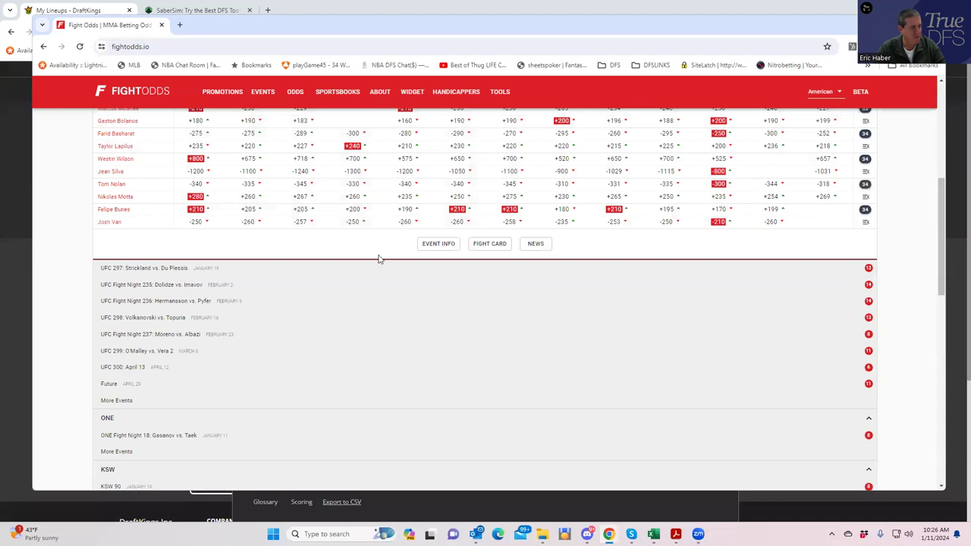
pyautogui.click(864, 189)
pyautogui.scroll(-1, 410, 350)
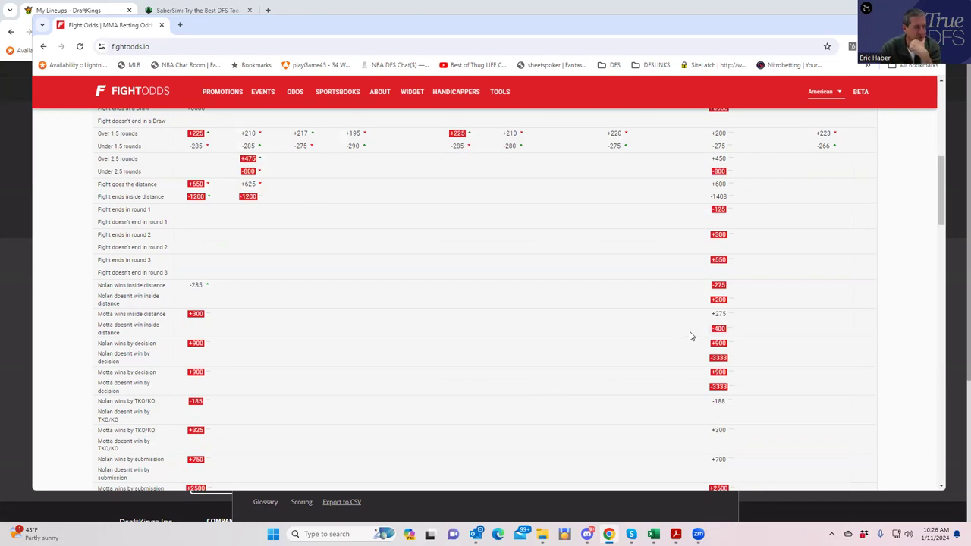
# Switch back to the DraftKings lineup editor and add N. Motta to the lineup
pyautogui.click(492, 91)
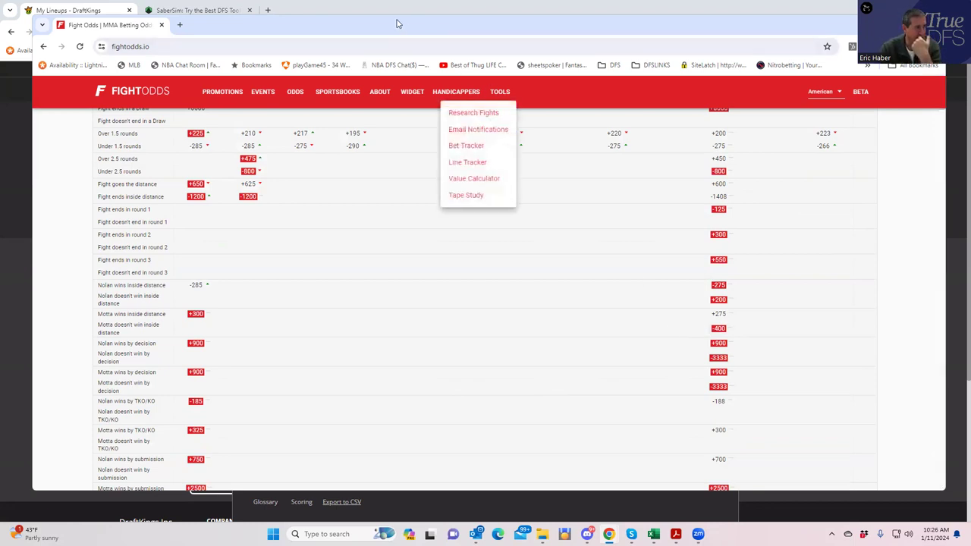
pyautogui.hotkey('alt', 'Tab')
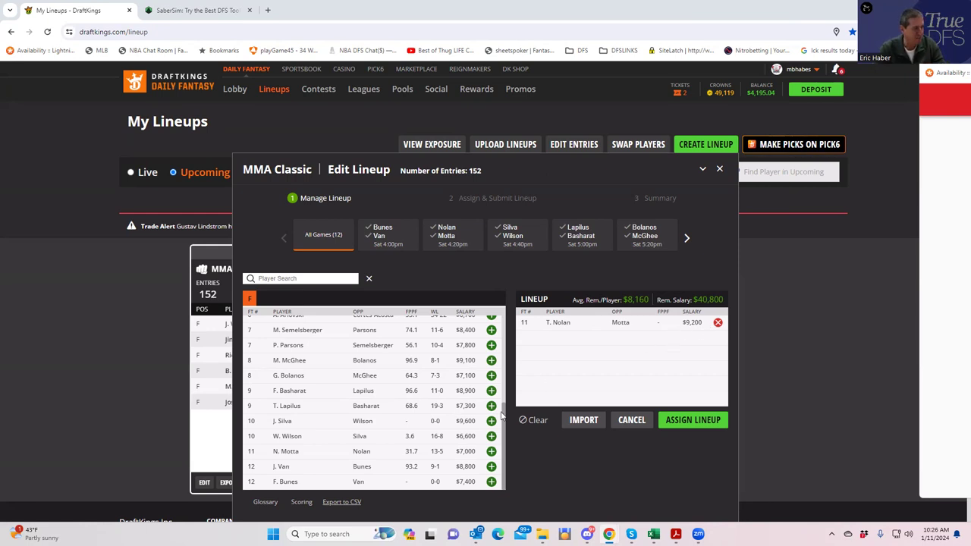
pyautogui.click(491, 452)
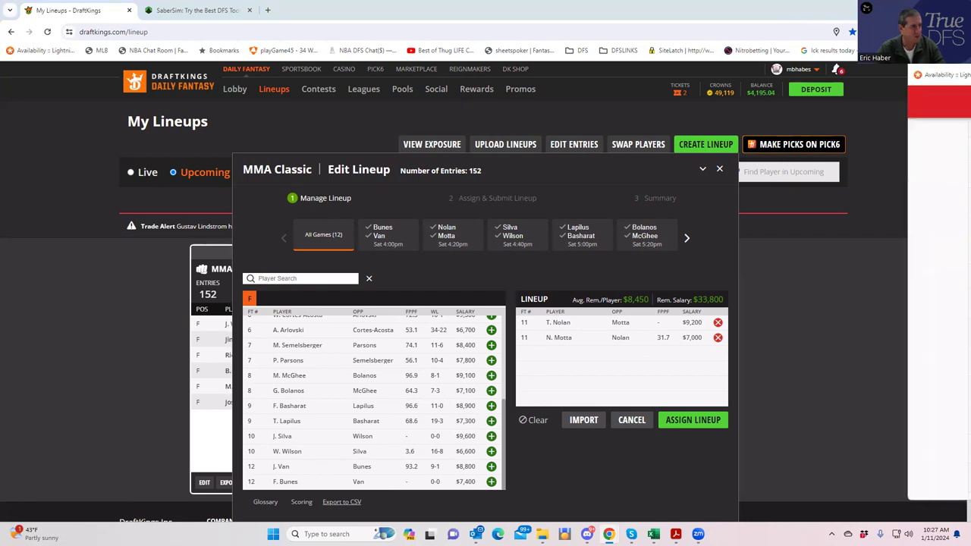
# Bring FightOdds back in a maximized window, dismiss the open site menu, and collapse the Nolan vs. Motta prop odds
pyautogui.press('super+shift+Left')
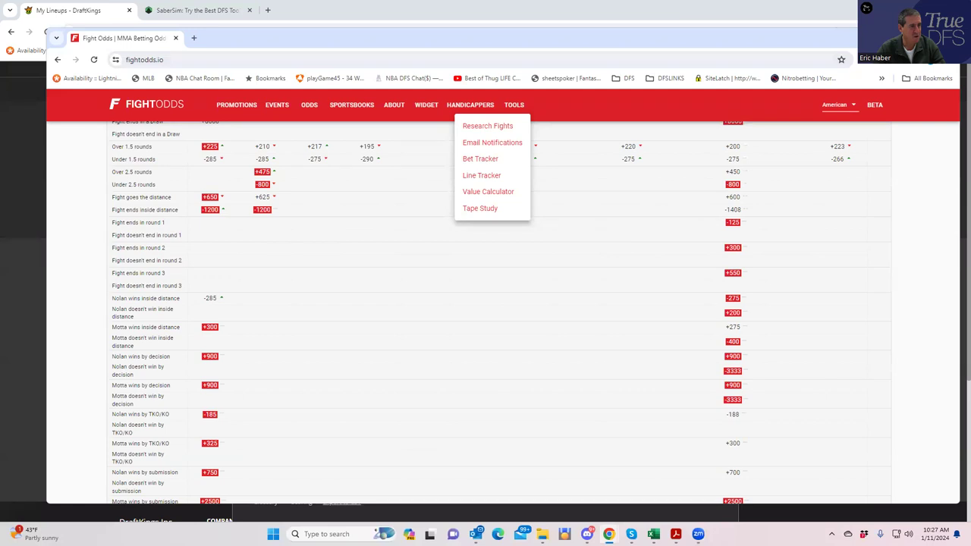
pyautogui.press('super+shift+Right')
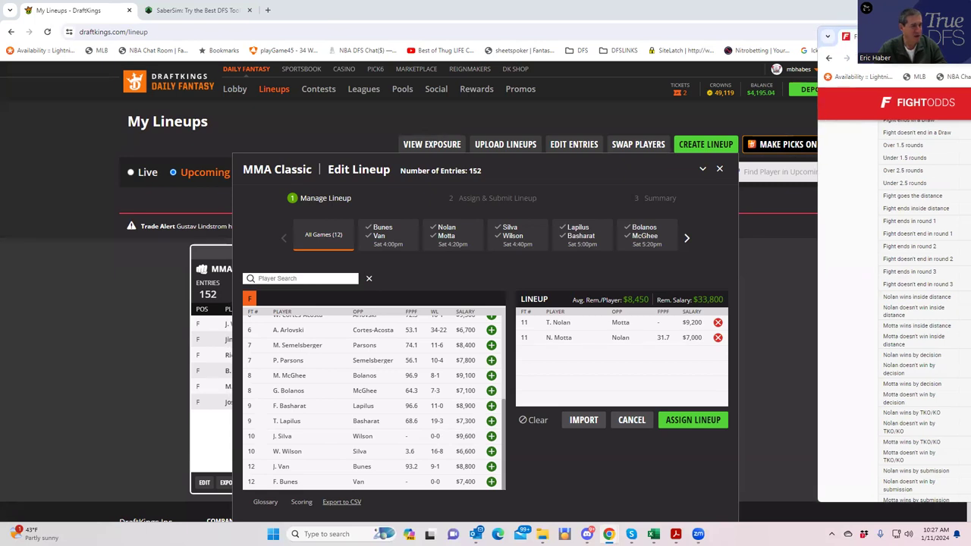
pyautogui.press('super+Up')
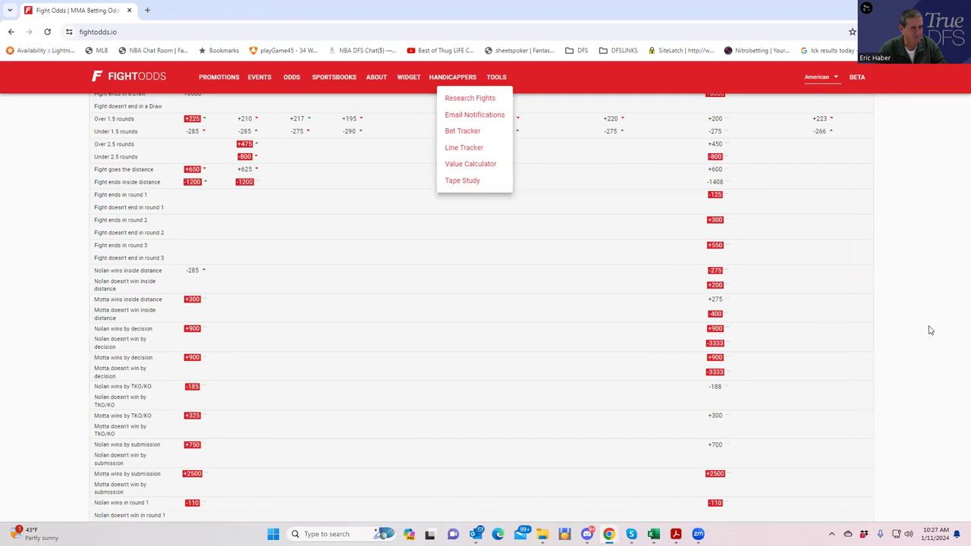
pyautogui.click(815, 330)
pyautogui.scroll(3, 957, 220)
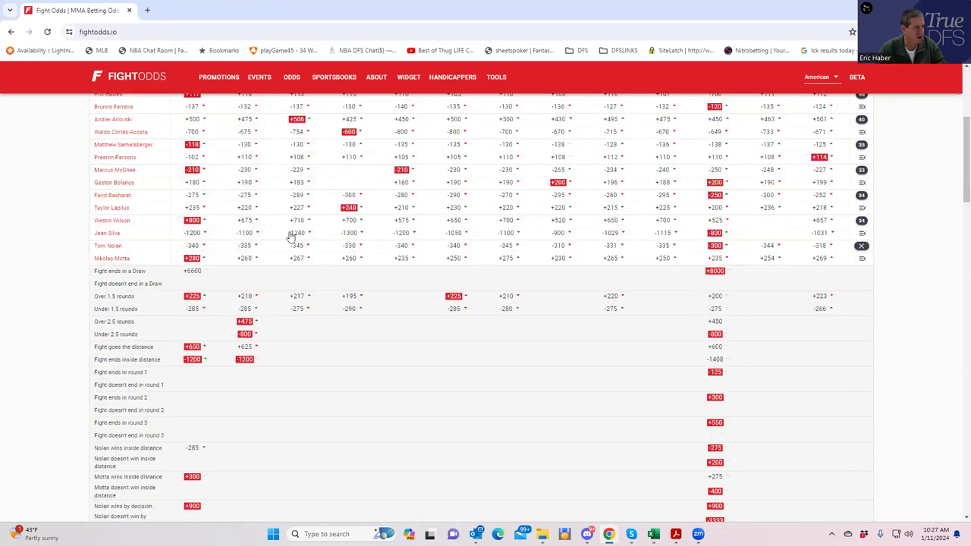
pyautogui.click(862, 246)
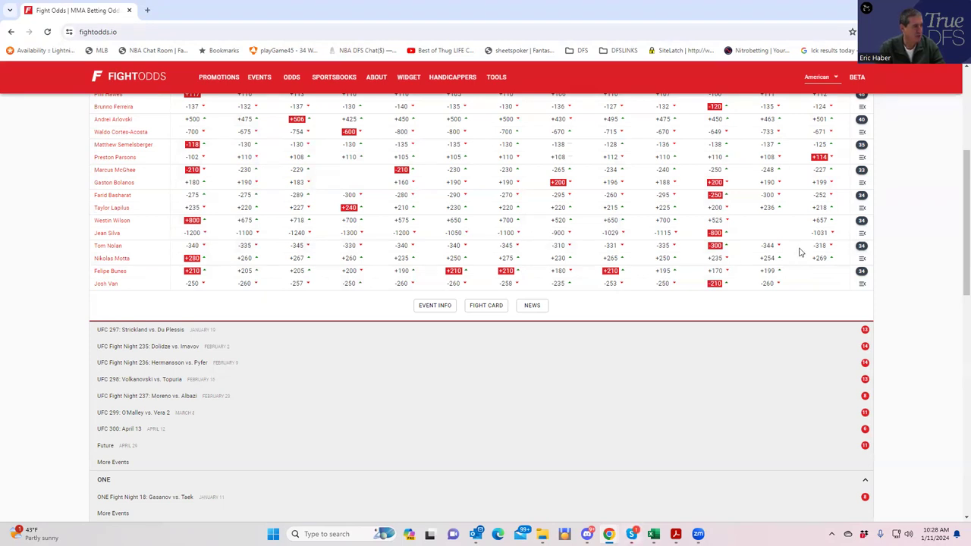
# Expand the Westin Wilson vs. Jean Silva prop odds and examine the inside-distance, decision, TKO/KO, submission and round lines
pyautogui.click(864, 223)
pyautogui.scroll(-3, 273, 425)
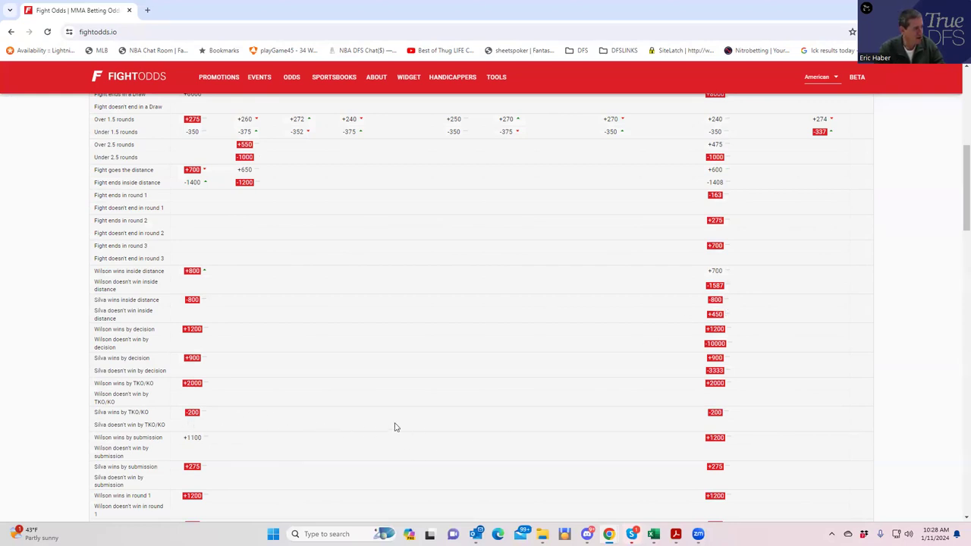
pyautogui.scroll(-2, 396, 429)
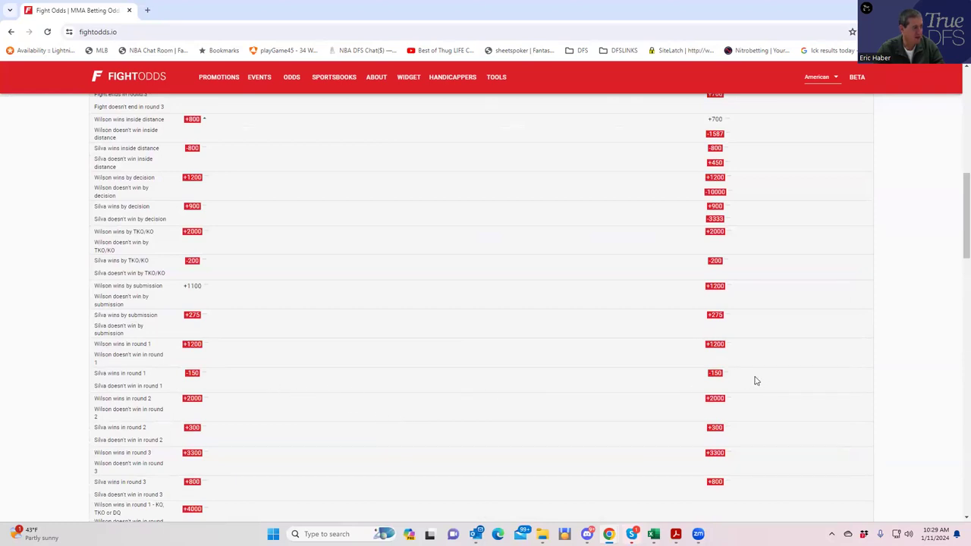
pyautogui.moveTo(962, 215); pyautogui.dragTo(964, 156)
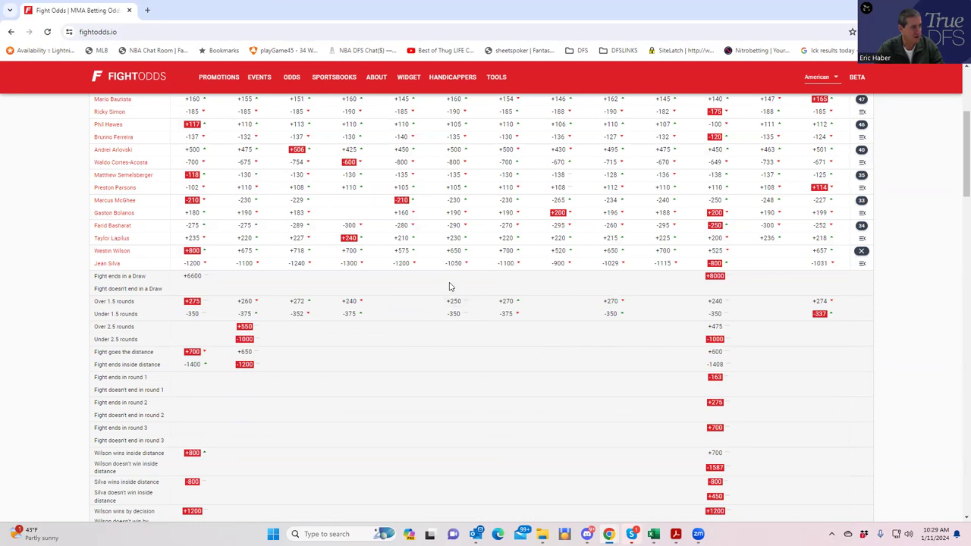
pyautogui.scroll(-2, 571, 292)
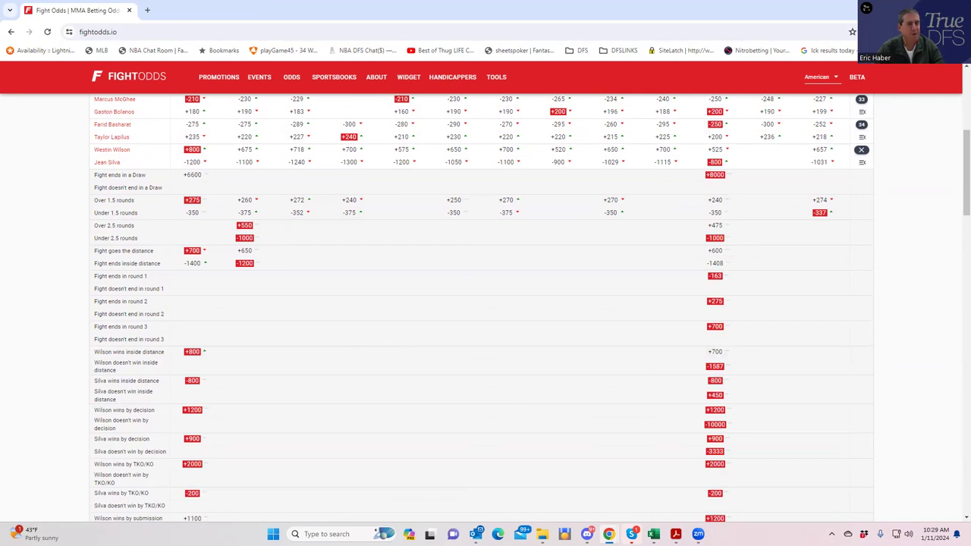
# Collapse the Wilson vs. Silva prop odds and add J. Silva to the lineup in the DraftKings editor
pyautogui.click(862, 155)
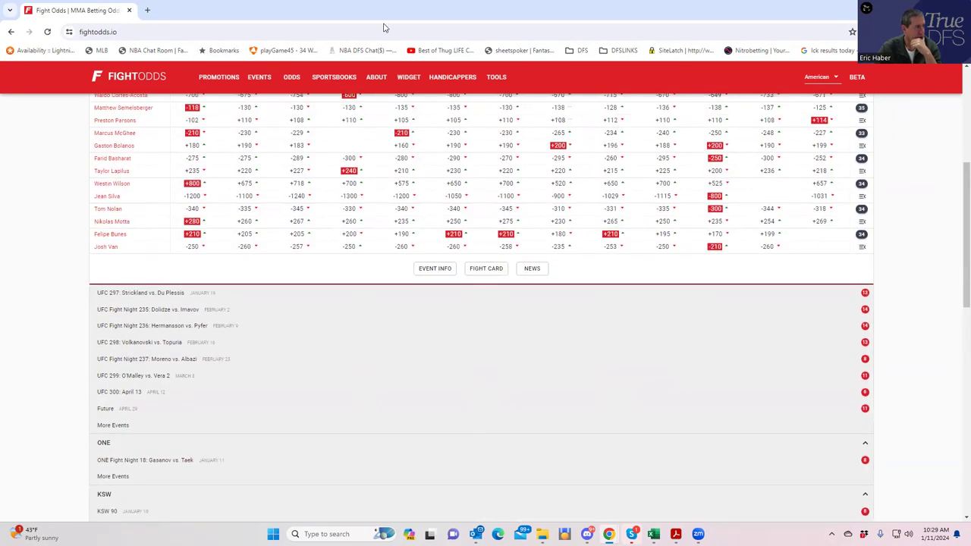
pyautogui.press('super+shift+Right')
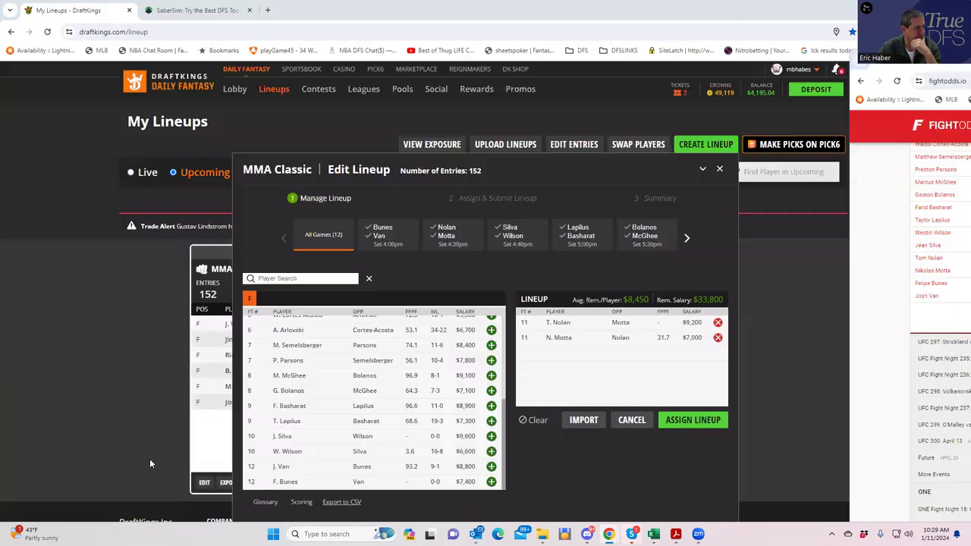
pyautogui.click(491, 436)
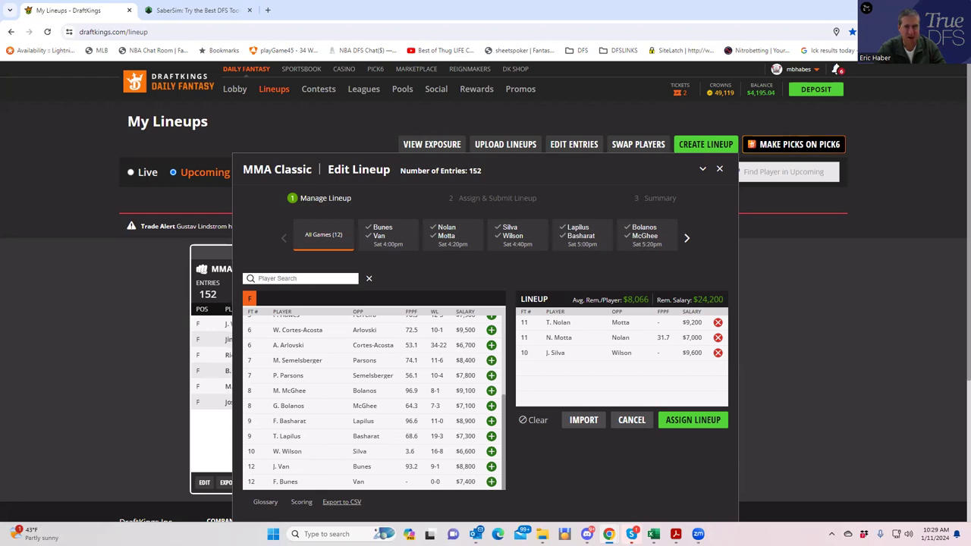
# Maximize FightOdds and examine the Farid Basharat vs. Taylor Lapilus total-rounds, inside-distance, decision, TKO/KO and submission props
pyautogui.hotkey('alt', 'Tab')
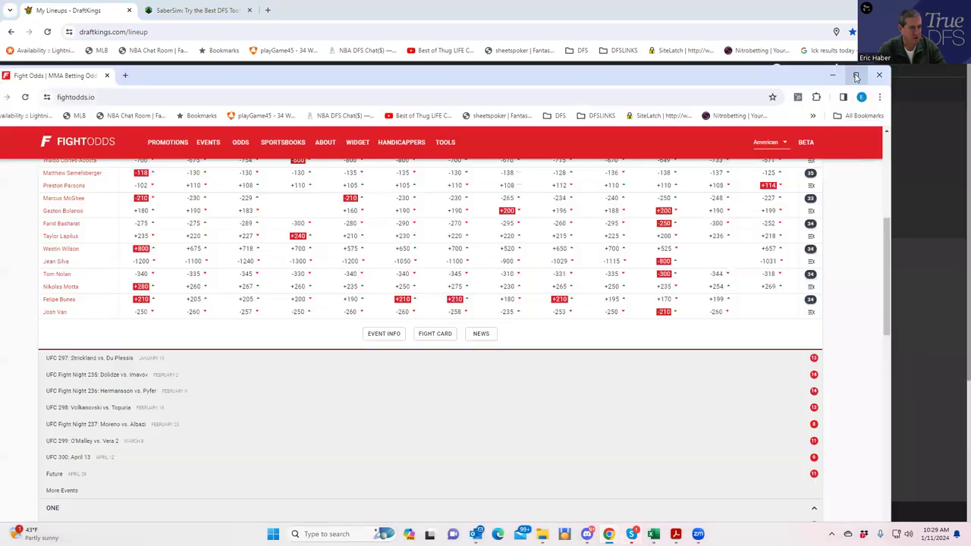
pyautogui.press('super+Up')
pyautogui.scroll(2, 269, 256)
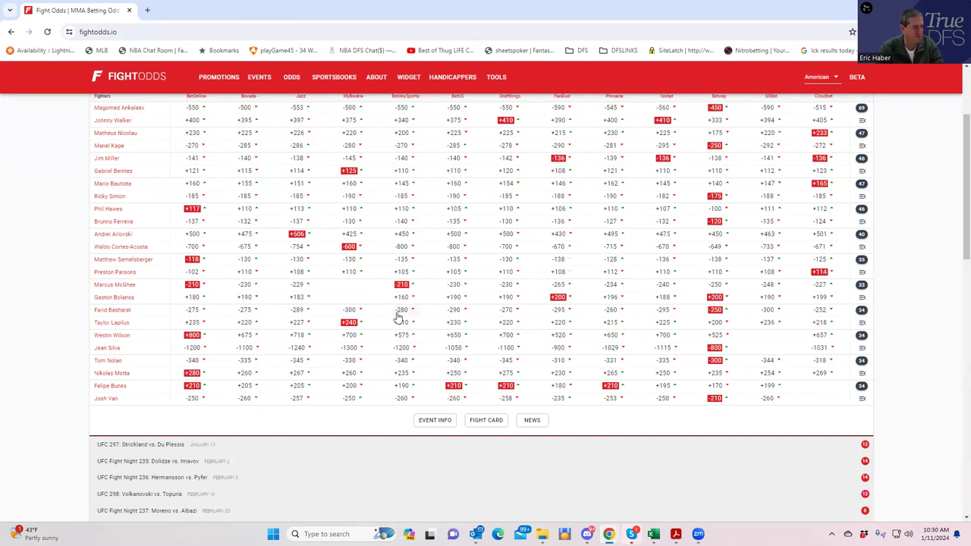
pyautogui.click(861, 311)
pyautogui.scroll(-2, 342, 433)
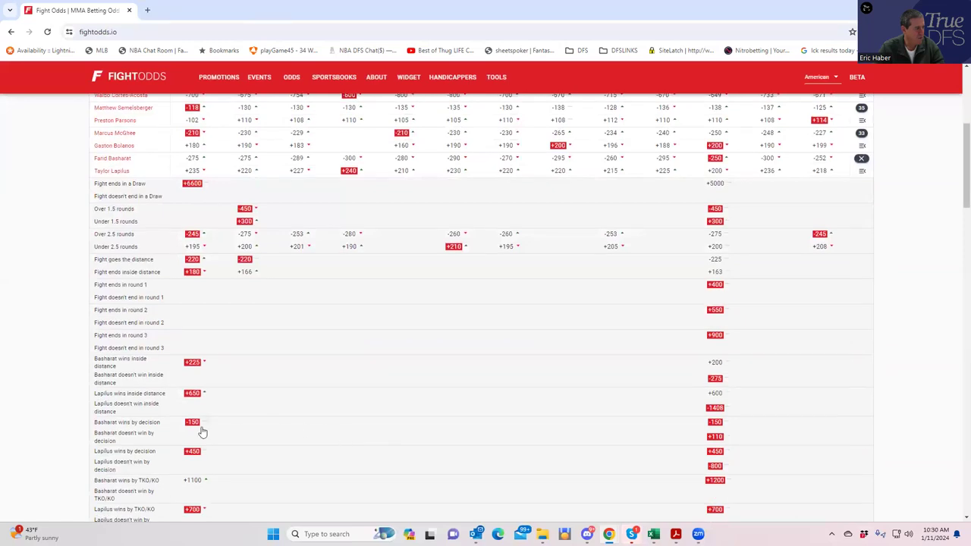
pyautogui.scroll(-2, 202, 433)
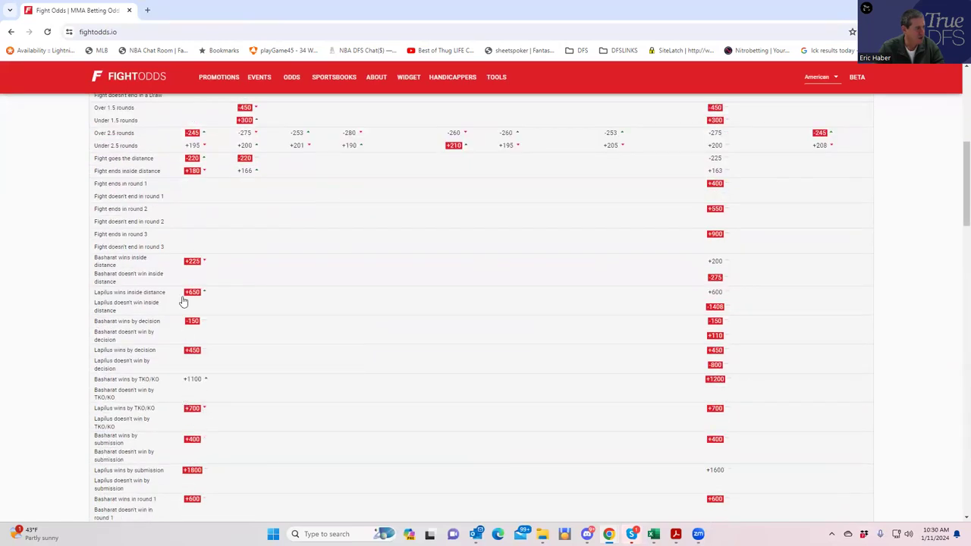
pyautogui.scroll(1, 178, 236)
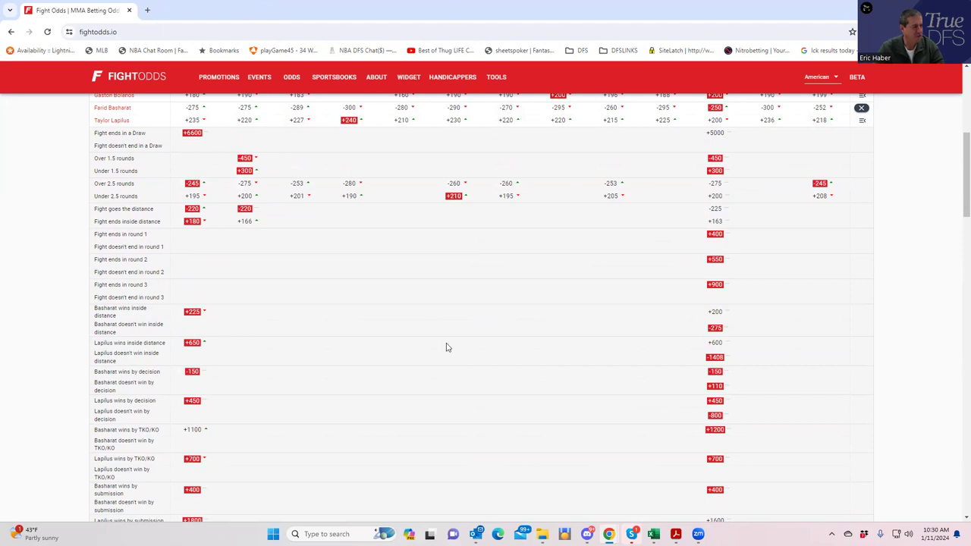
# Switch to DraftKings and review the fight logs on the Farid Basharat and Taylor Lapilus player cards, closing each card when done
pyautogui.hotkey('alt', 'Tab')
pyautogui.click(289, 423)
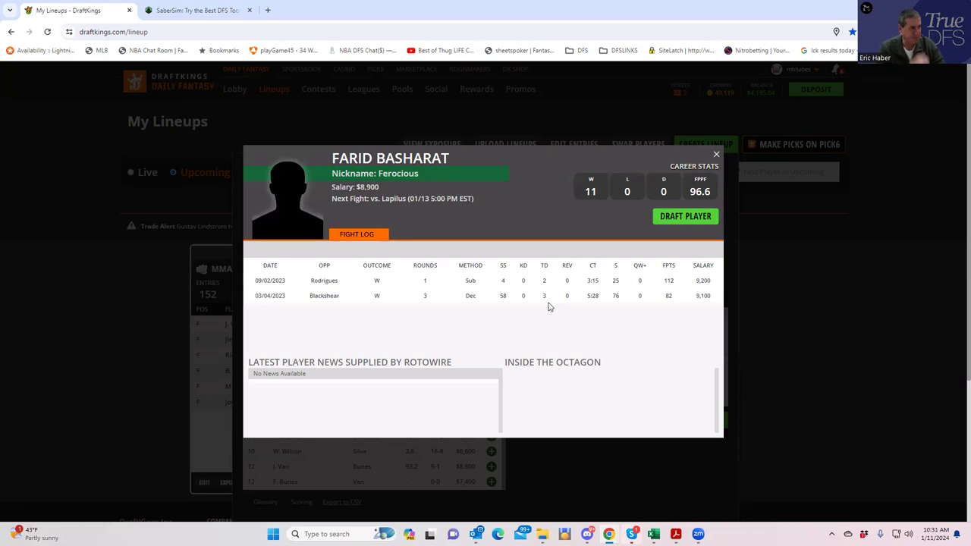
pyautogui.click(715, 157)
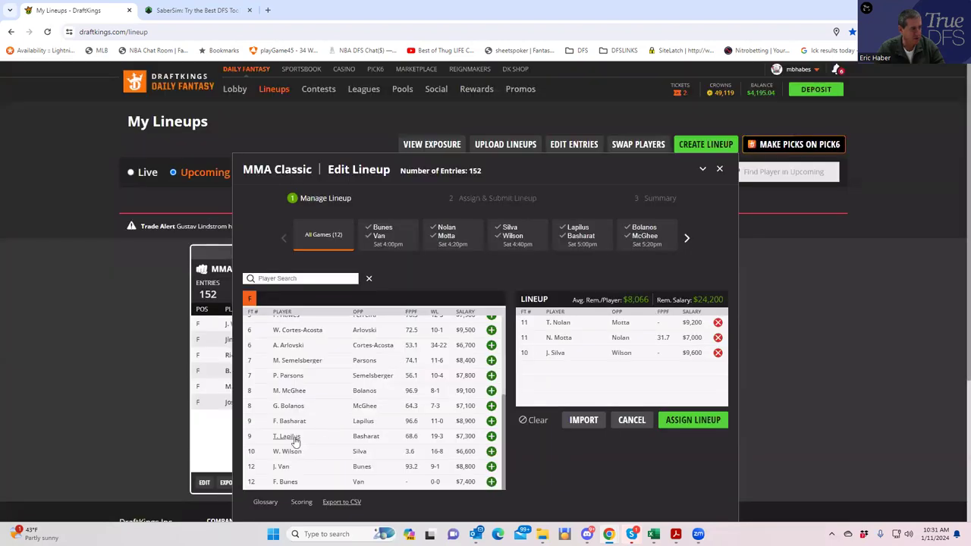
pyautogui.click(291, 436)
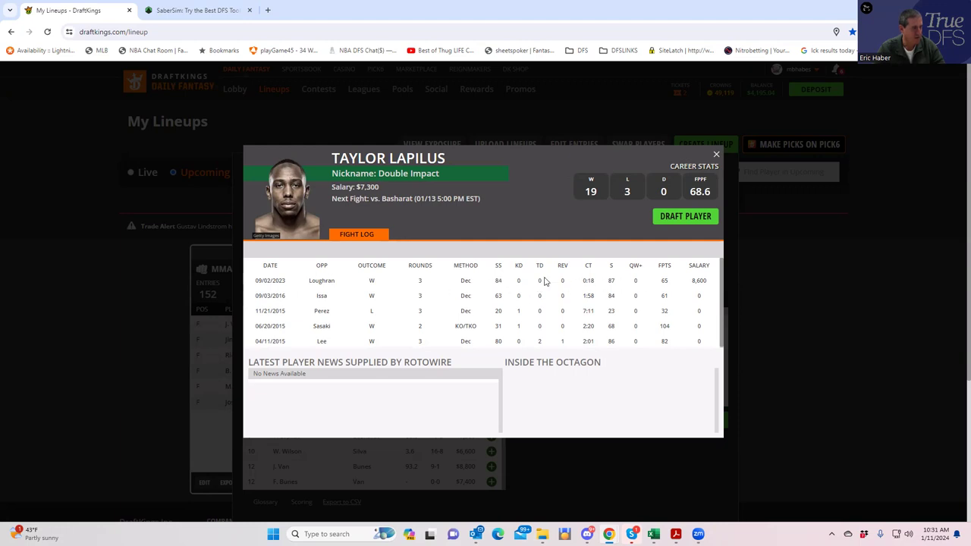
pyautogui.click(717, 156)
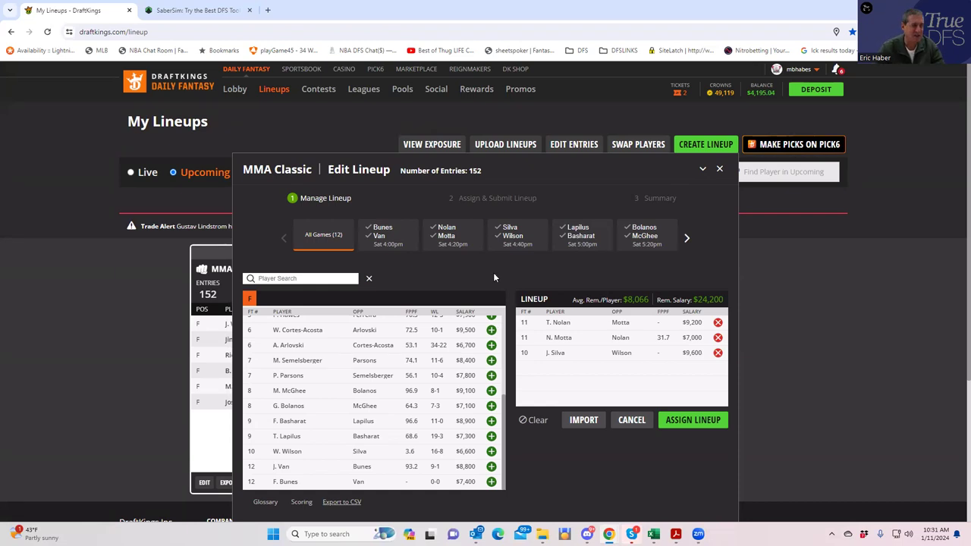
# Return to FightOdds and collapse the Basharat vs. Lapilus prop odds to show the remaining fights
pyautogui.hotkey('alt', 'Tab')
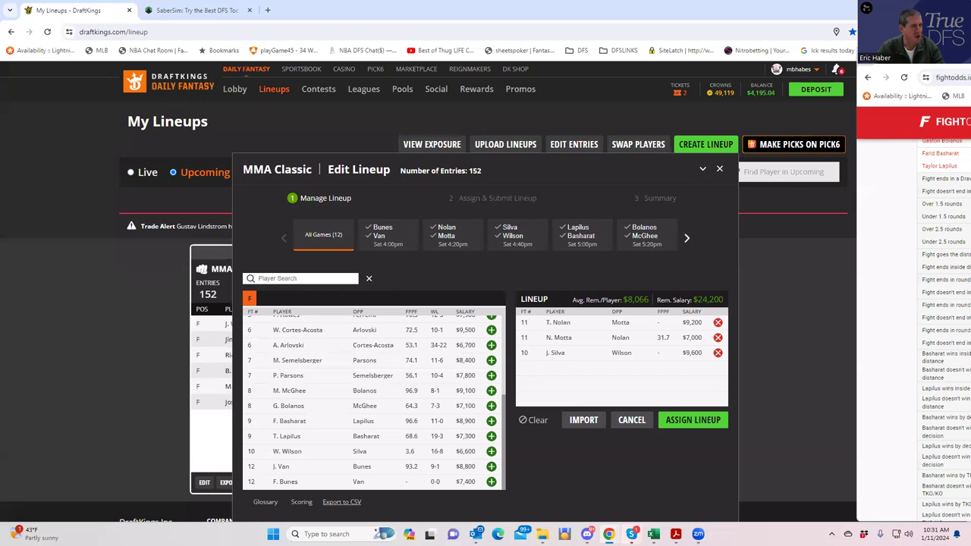
pyautogui.click(872, 129)
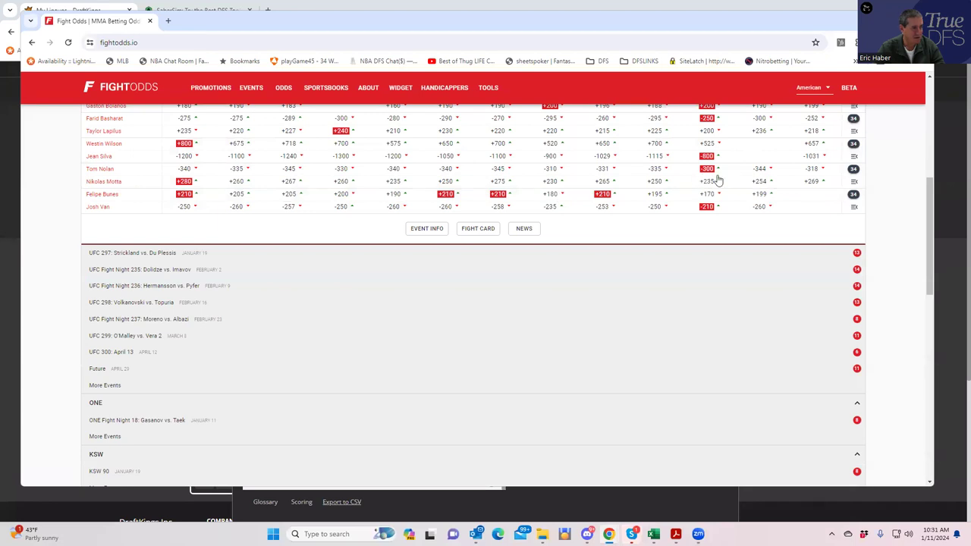
pyautogui.scroll(1, 251, 157)
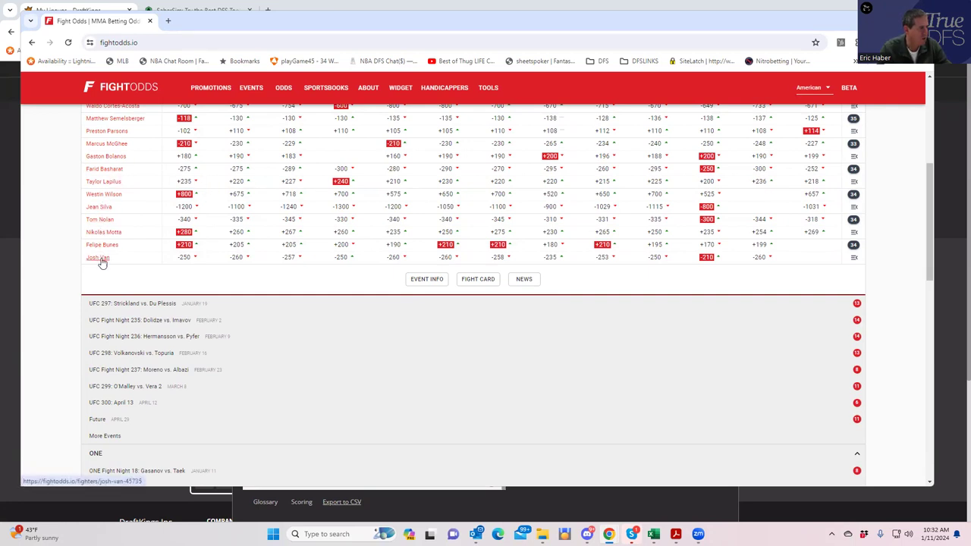
# Recheck the Farid Basharat vs. Taylor Lapilus prop odds for rounds, inside distance, decision, TKO/KO and submission, and collapse them
pyautogui.click(853, 173)
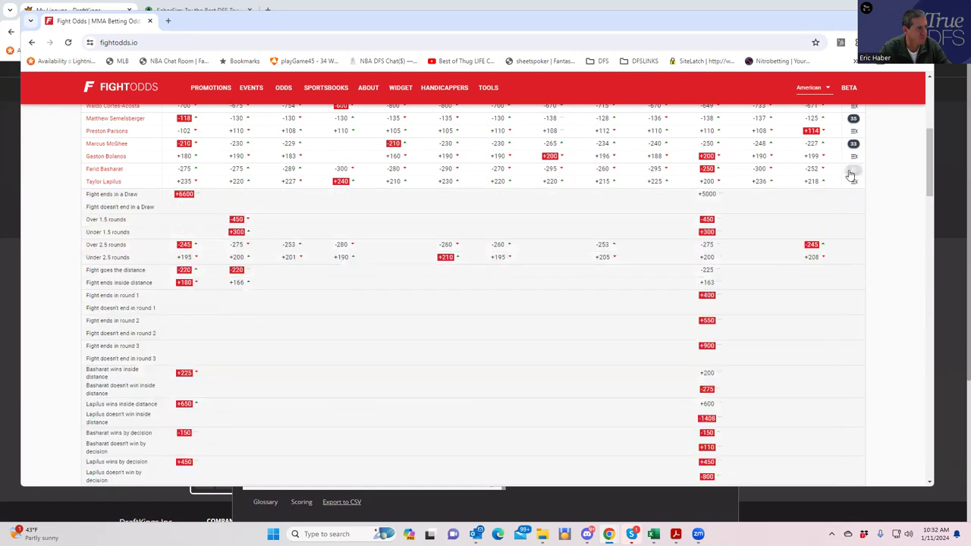
pyautogui.scroll(-2, 358, 415)
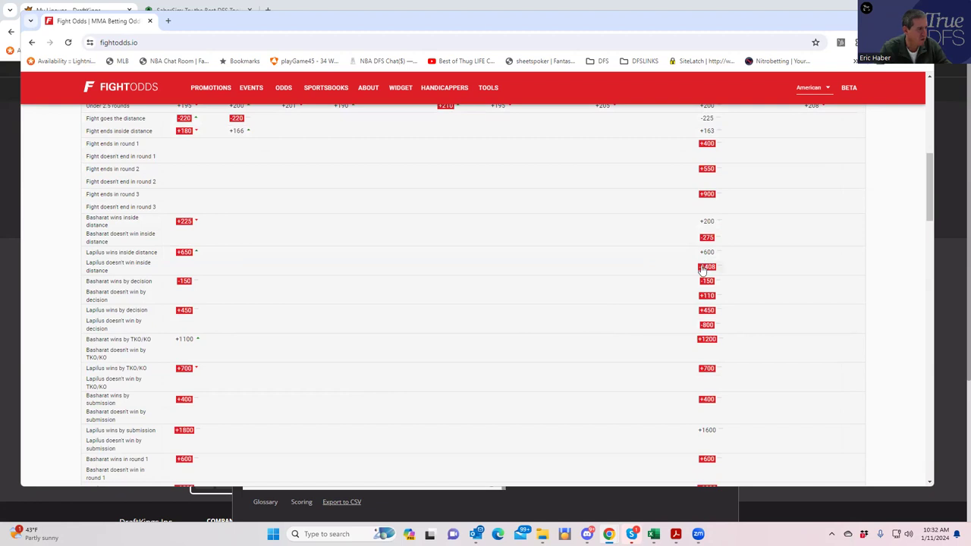
pyautogui.scroll(2, 659, 272)
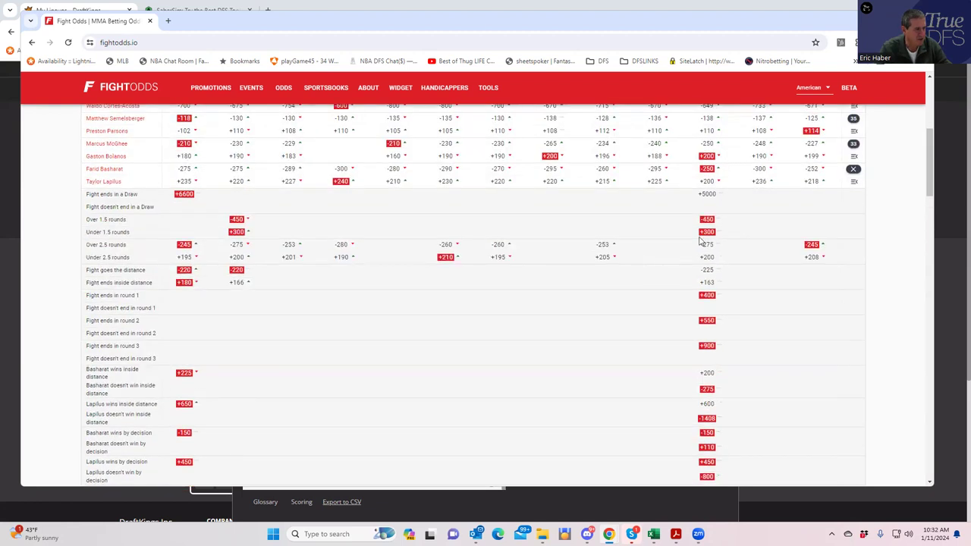
pyautogui.click(853, 173)
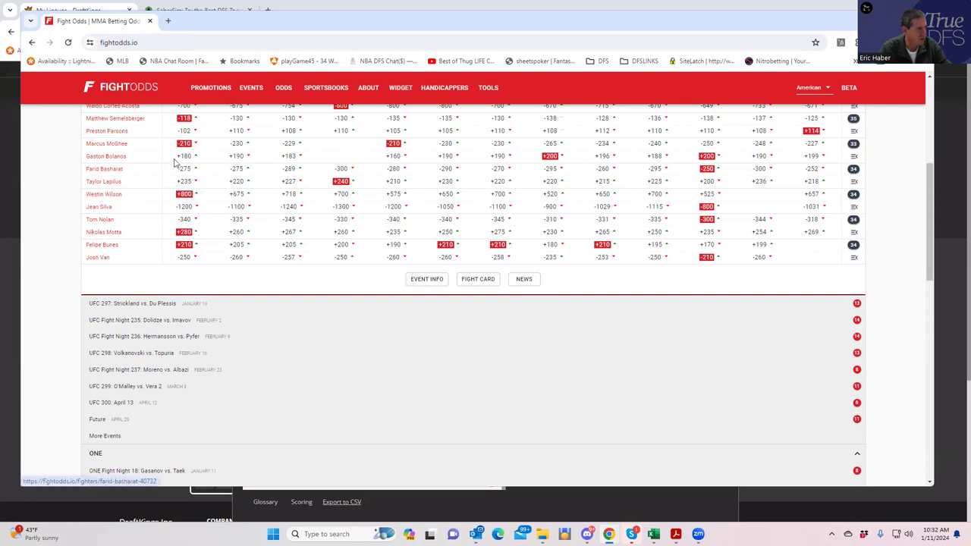
# Switch to DraftKings, add F. Basharat to the lineup, and review the fight log on Gaston Bolanos's player card before closing it
pyautogui.hotkey('alt', 'Tab')
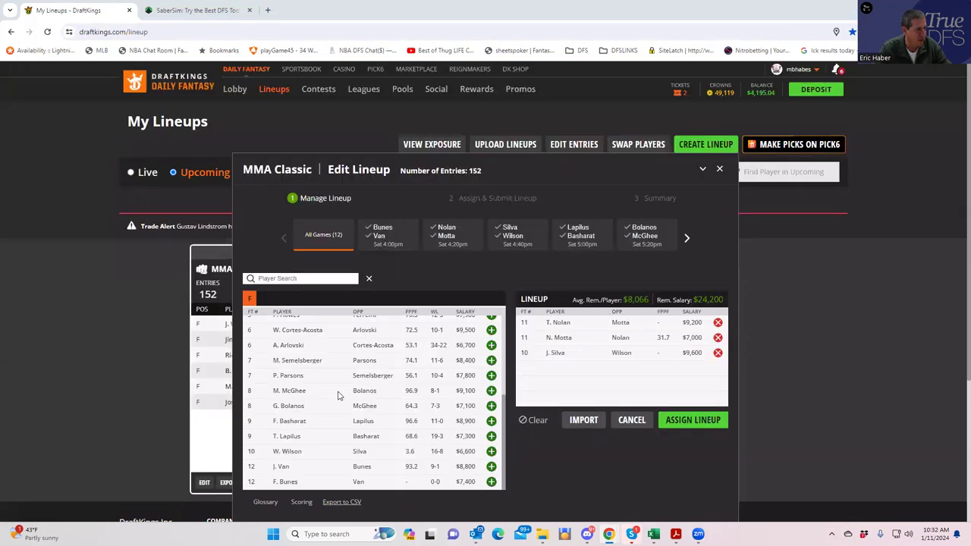
pyautogui.click(490, 421)
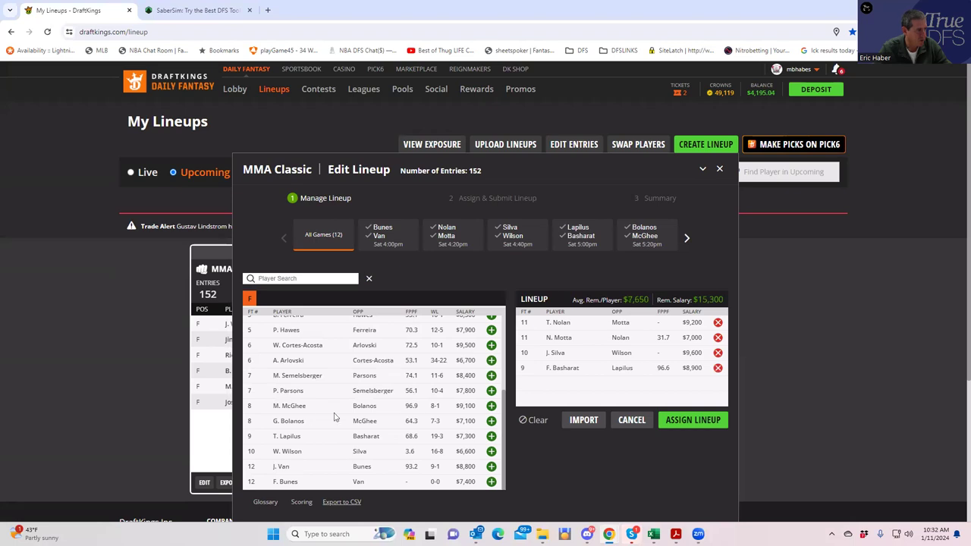
pyautogui.click(288, 423)
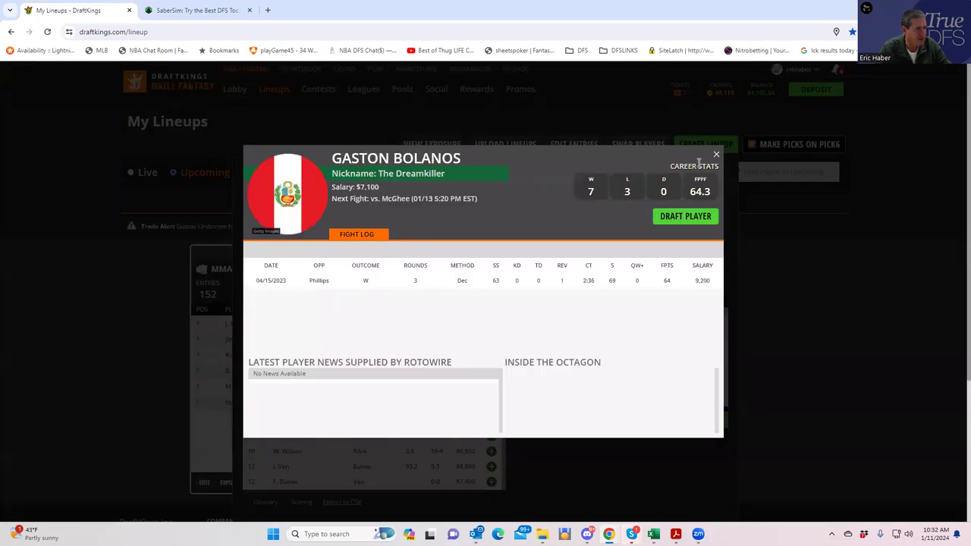
pyautogui.click(717, 157)
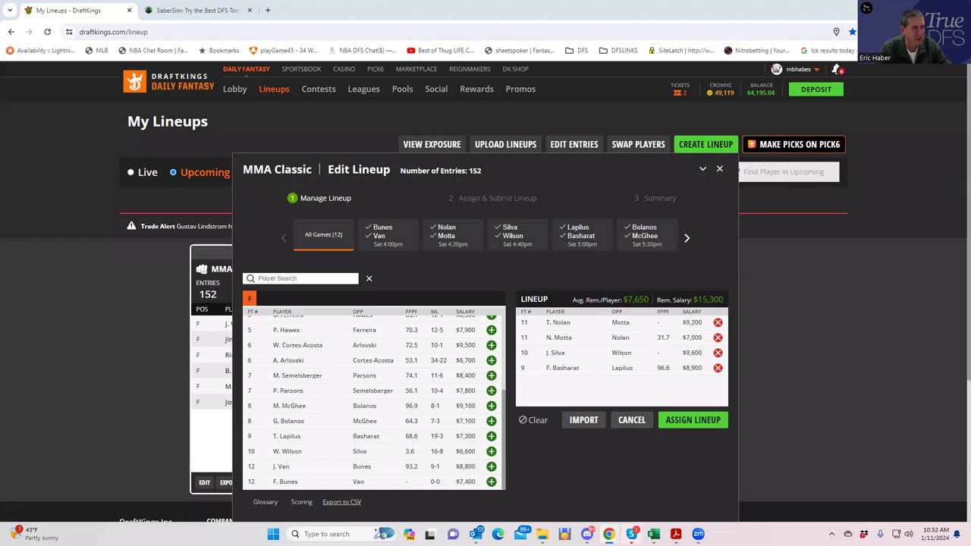
# Maximize FightOdds and examine the Marcus McGhee vs. Gaston Bolanos rounds, inside-distance, decision, TKO/KO and submission props, collapsing them when done
pyautogui.hotkey('alt', 'Tab')
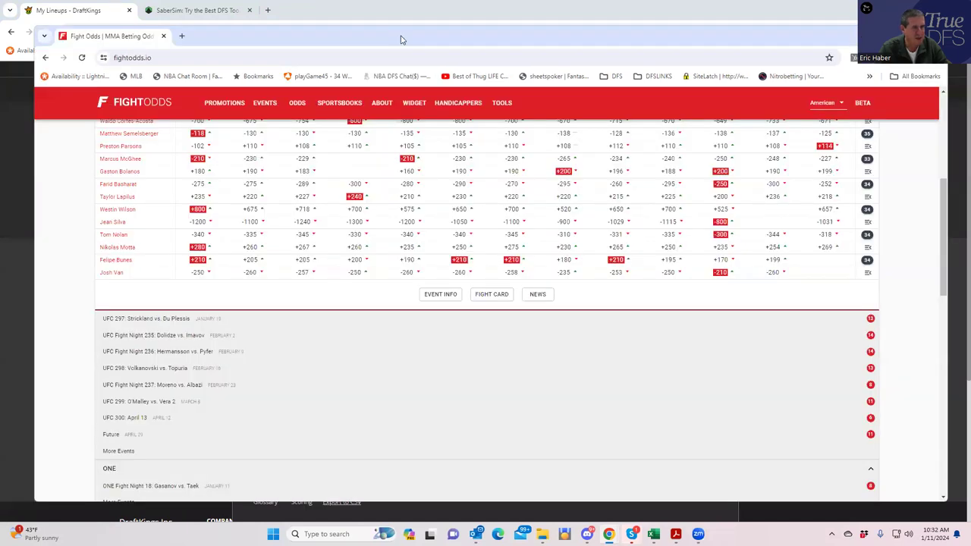
pyautogui.press('super+Up')
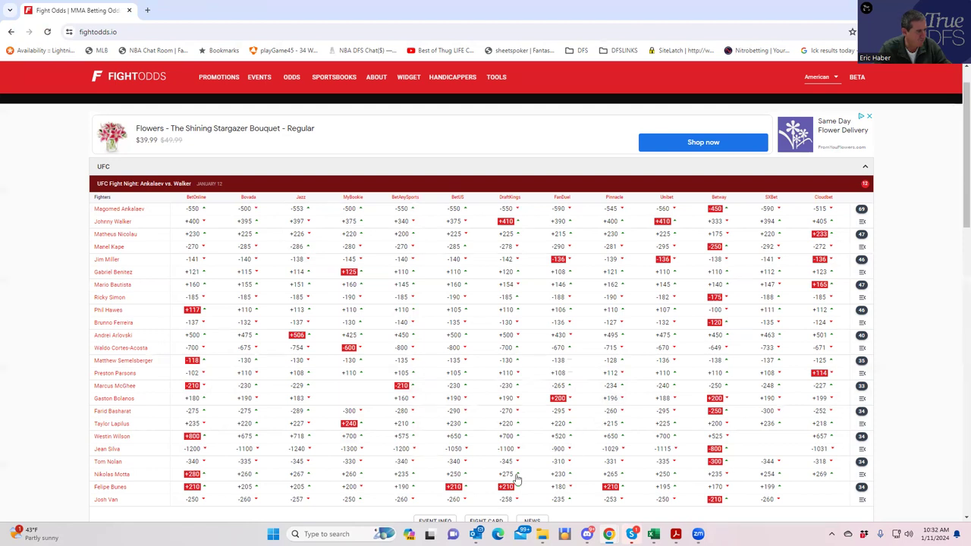
pyautogui.scroll(-1, 518, 480)
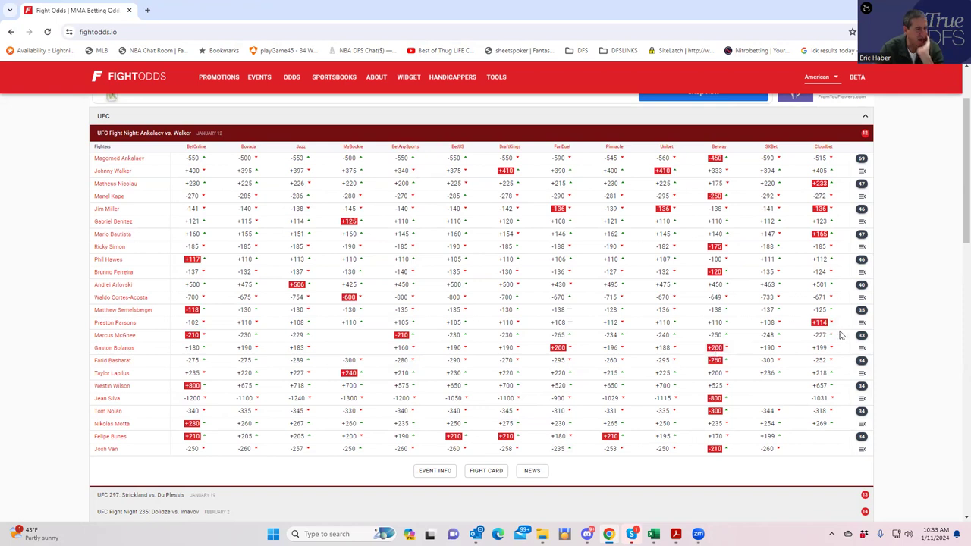
pyautogui.click(862, 341)
pyautogui.scroll(-2, 409, 420)
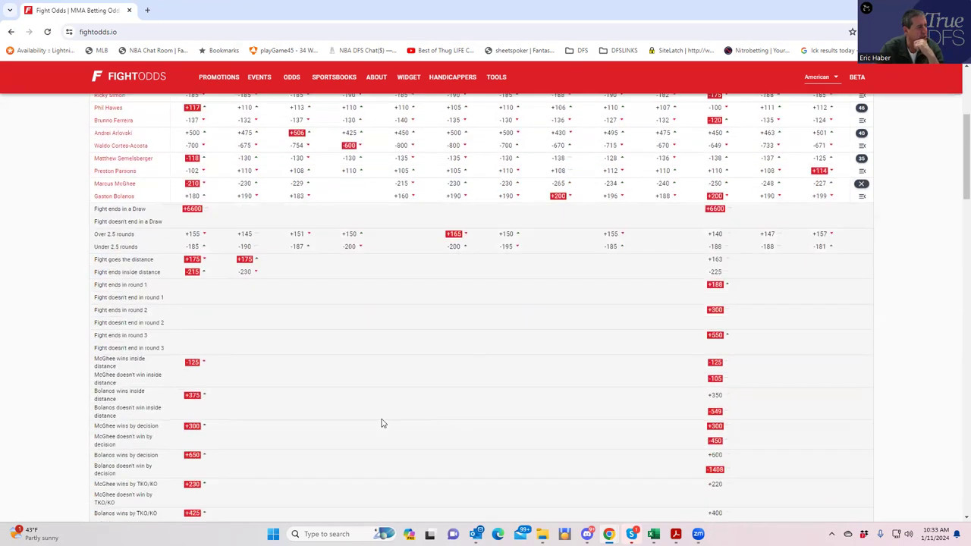
pyautogui.scroll(-2, 308, 419)
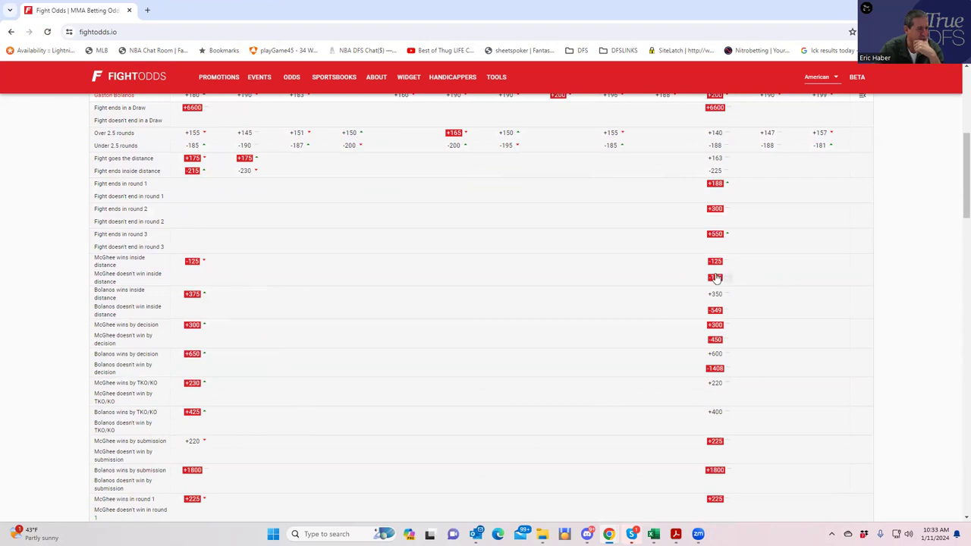
pyautogui.scroll(1, 848, 291)
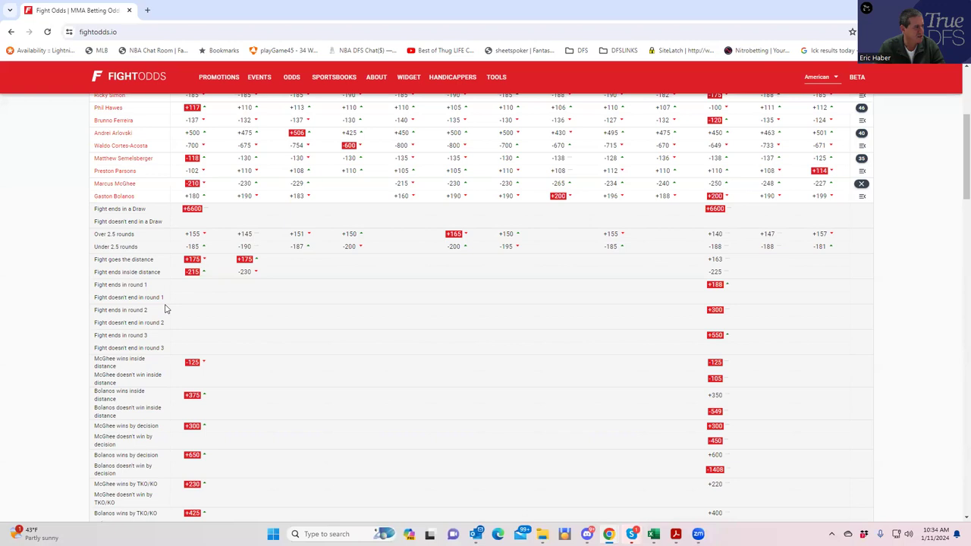
pyautogui.scroll(-1, 169, 326)
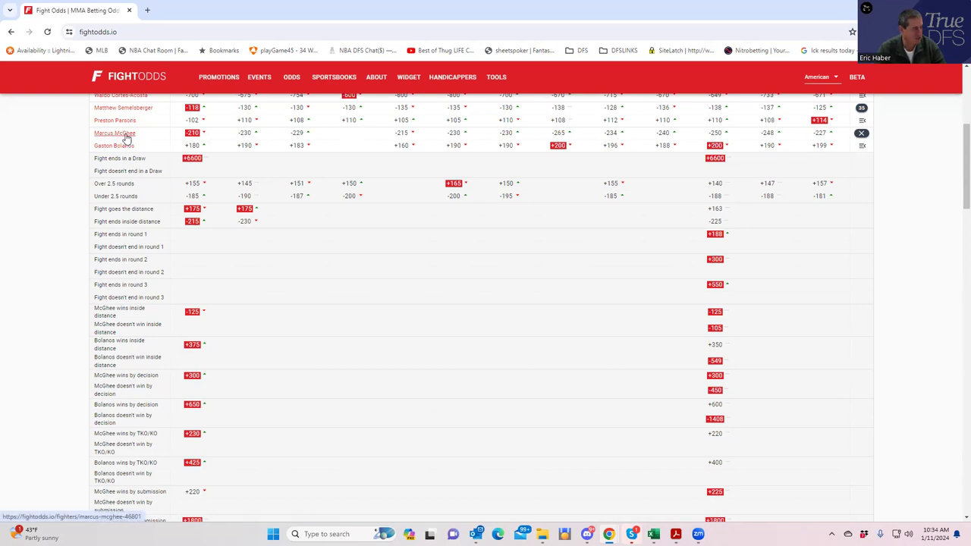
pyautogui.scroll(1, 863, 182)
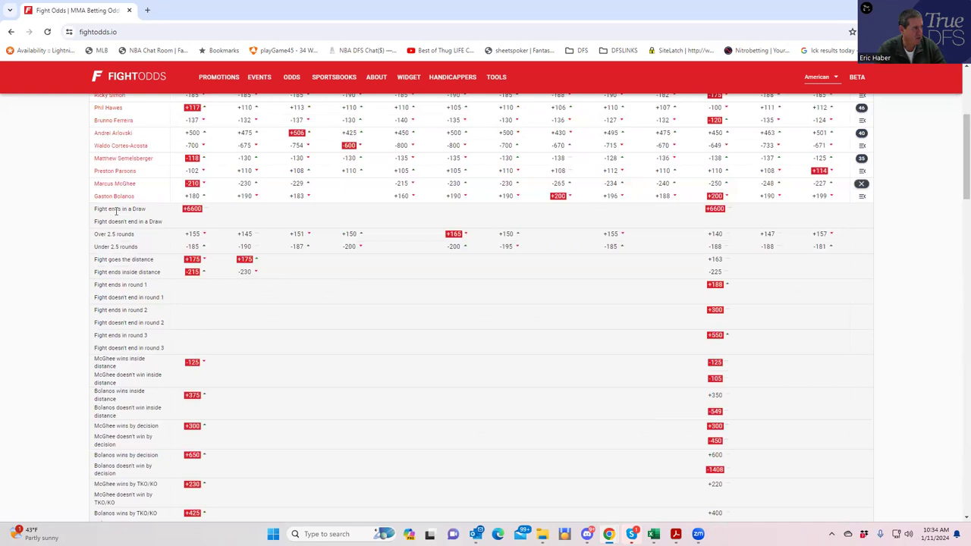
pyautogui.click(862, 184)
pyautogui.scroll(2, 409, 247)
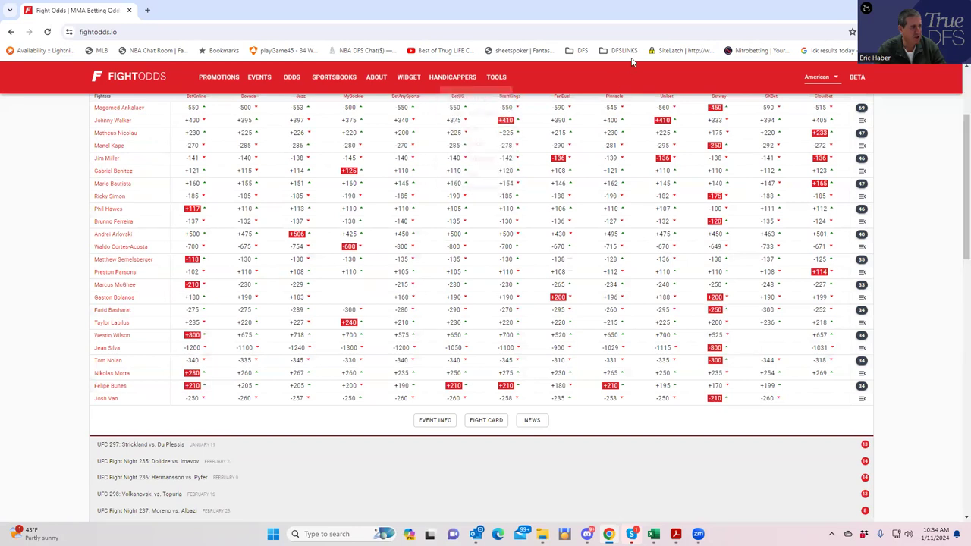
# Check the McGhee and Bolanos salaries in the DraftKings player list and return to the maximized FightOdds window
pyautogui.doubleClick(292, 13)
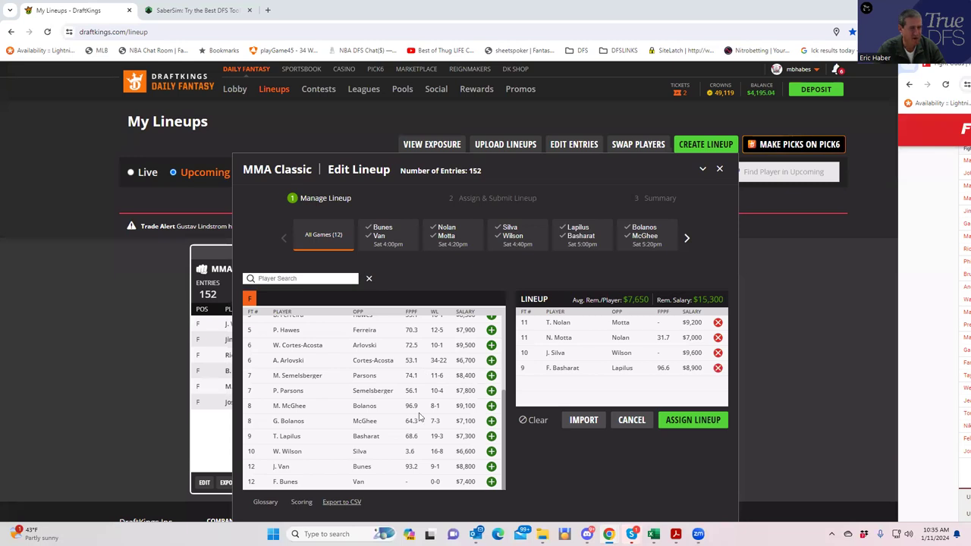
pyautogui.doubleClick(889, 68)
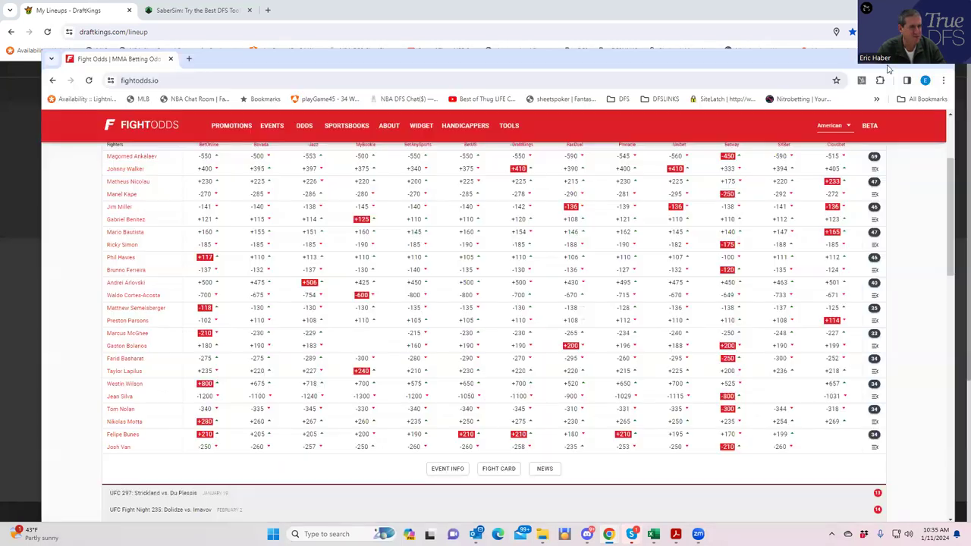
pyautogui.click(917, 65)
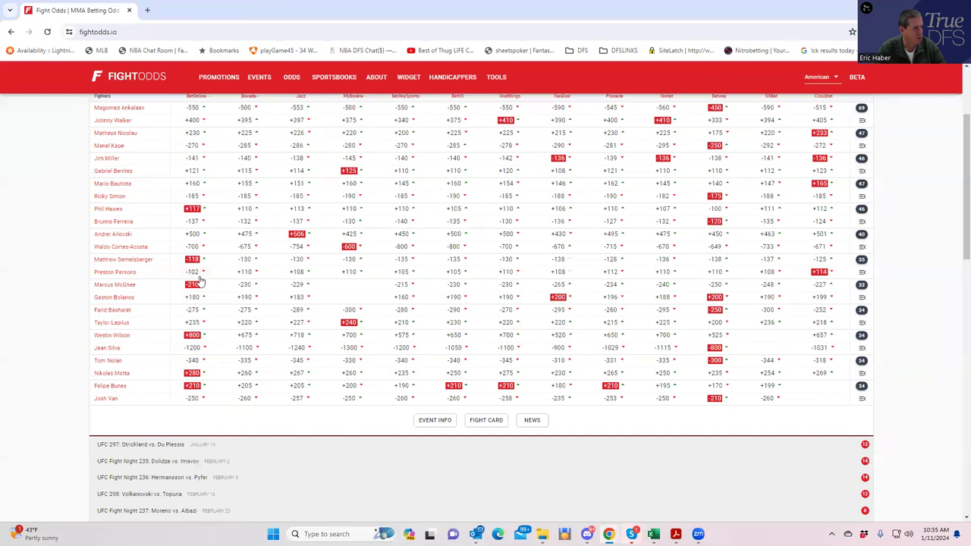
# Examine the Matthew Semelsberger vs. Preston Parsons prop odds for total rounds, inside distance, decision and TKO/KO
pyautogui.click(862, 262)
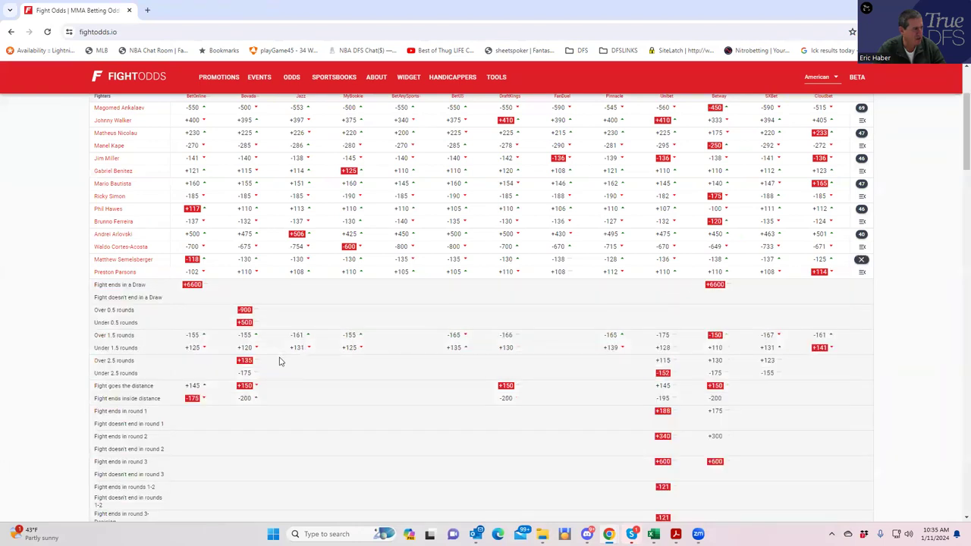
pyautogui.scroll(-2, 279, 361)
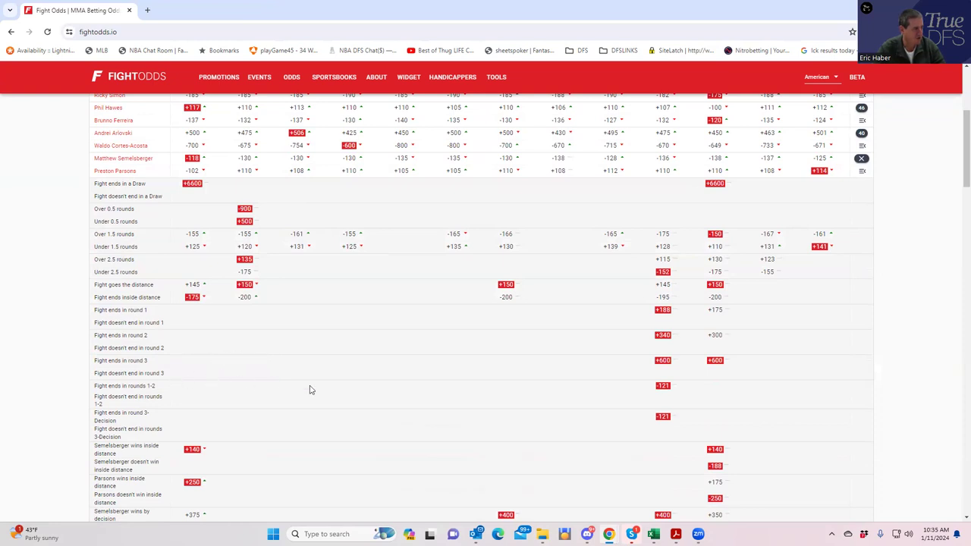
pyautogui.scroll(-1, 361, 421)
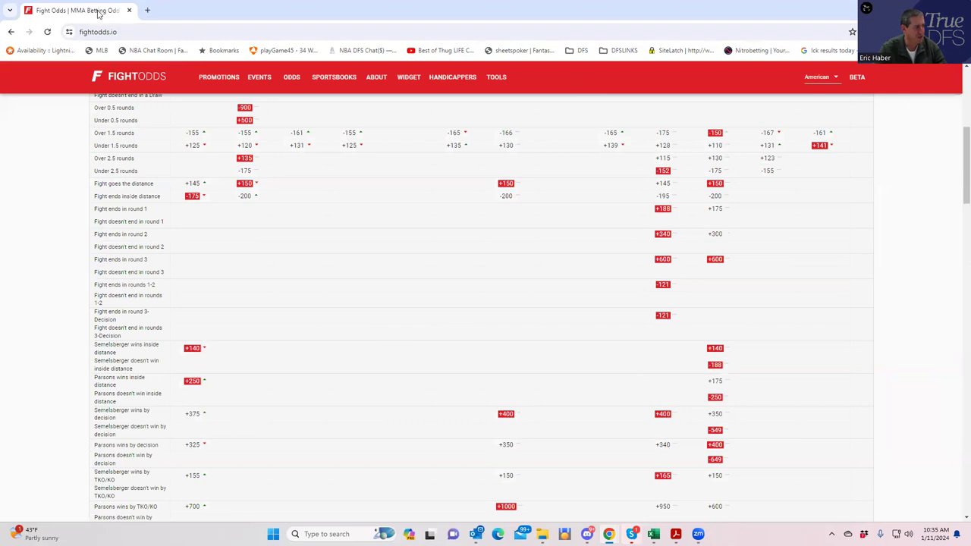
# Switch to DraftKings and add P. Parsons to the lineup
pyautogui.press('super+Down')
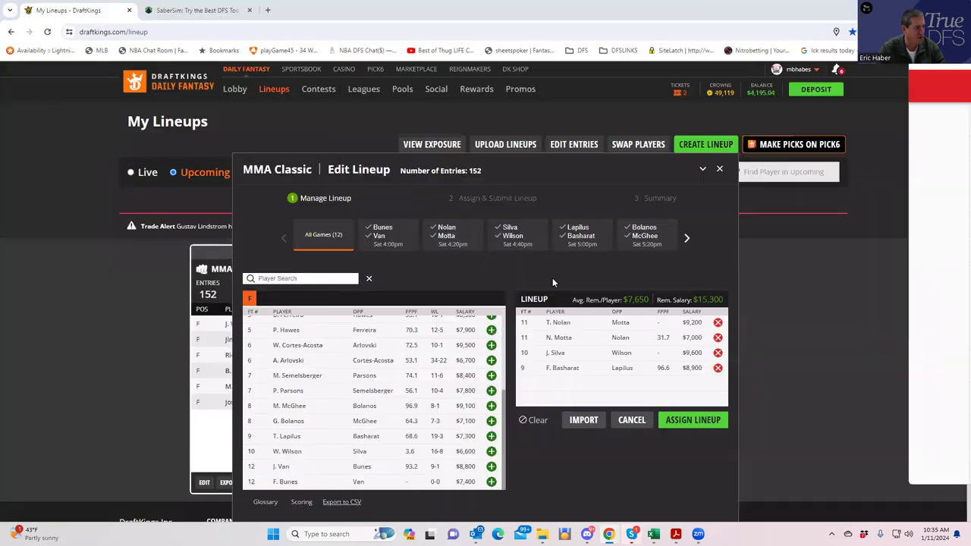
pyautogui.click(490, 391)
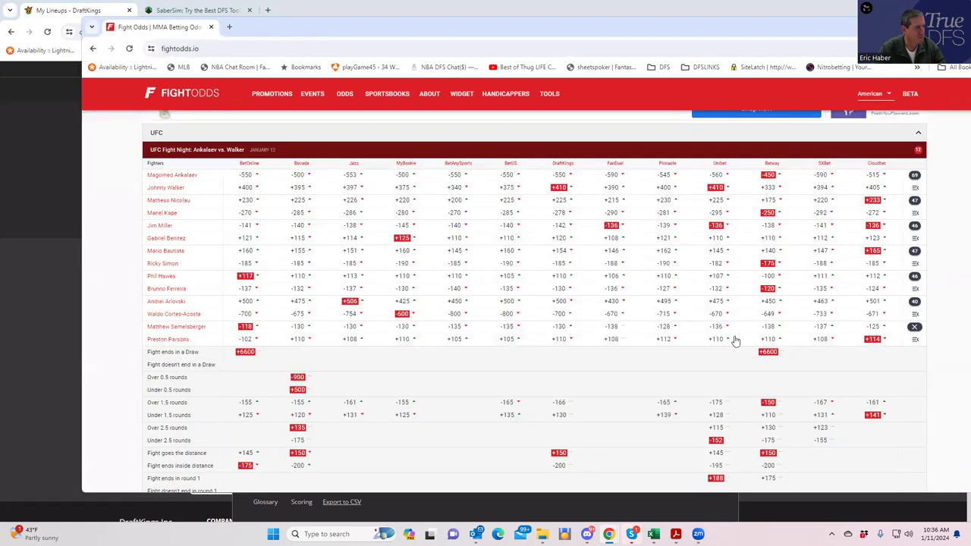
# Collapse the Semelsberger vs. Parsons prop odds in FightOdds and compare the fight odds with the DraftKings lineup and salaries
pyautogui.click(914, 327)
pyautogui.hotkey('ctrl', 'l')
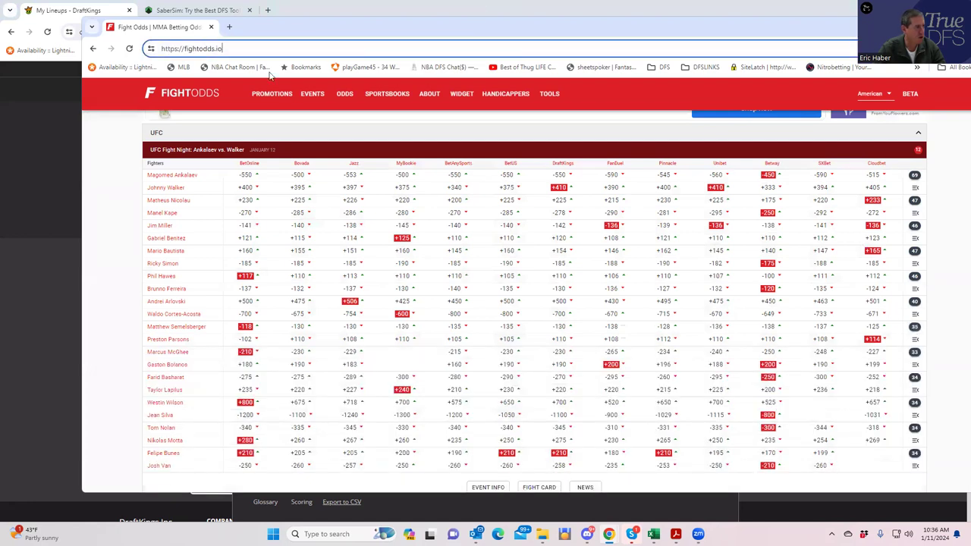
pyautogui.hotkey('alt', 'Tab')
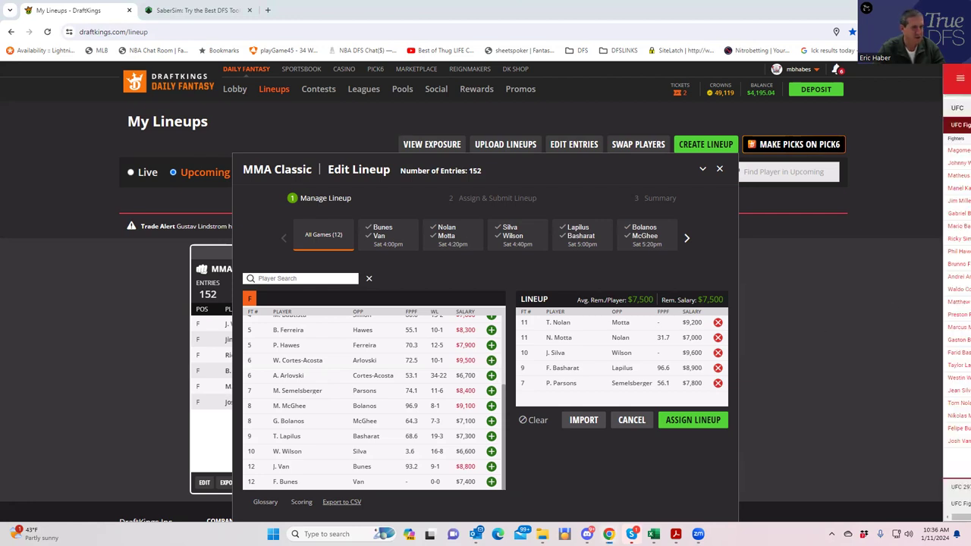
pyautogui.hotkey('alt', 'Tab')
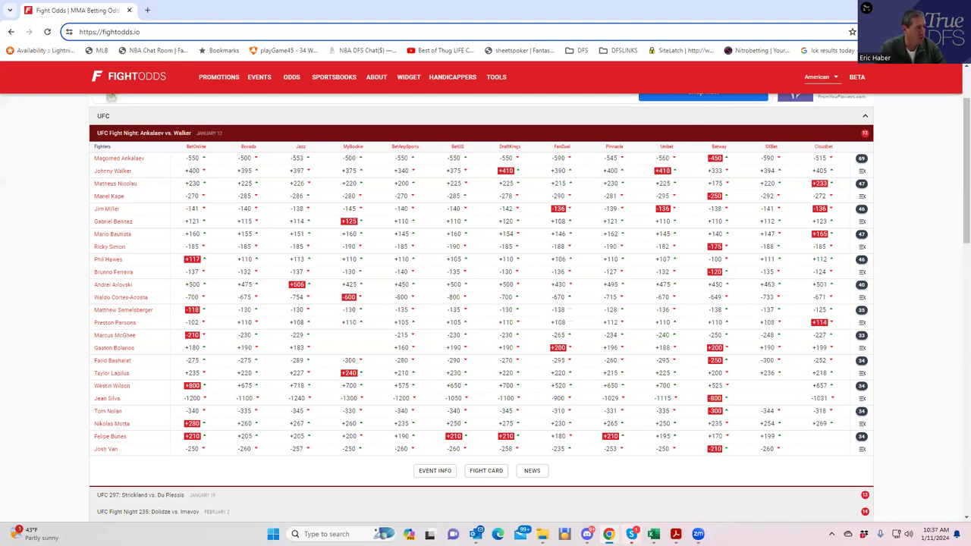
pyautogui.hotkey('alt', 'Tab')
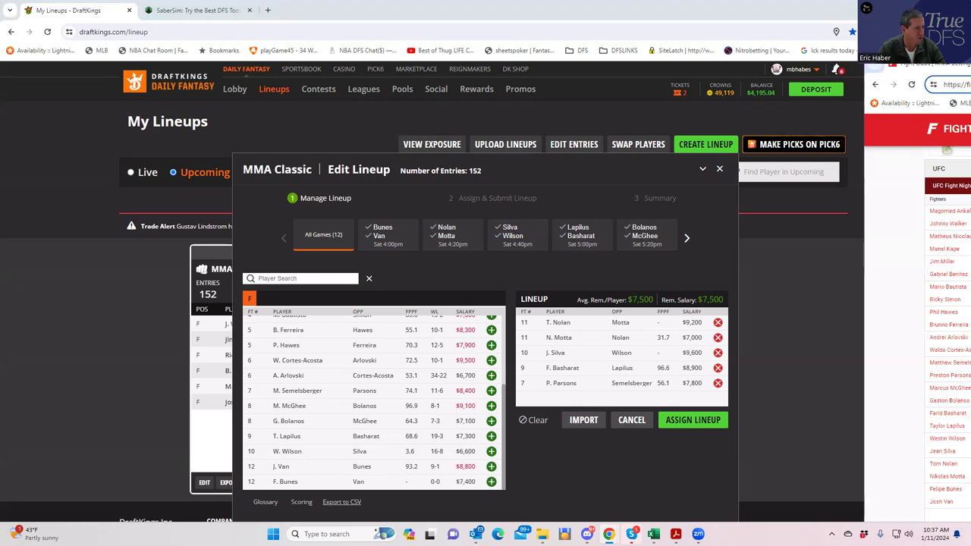
# Return to FightOdds and examine the Andrei Arlovski vs. Waldo Cortes-Acosta rounds, inside-distance, decision, TKO/KO, submission and round-win props, collapsing them when done
pyautogui.hotkey('alt', 'Tab')
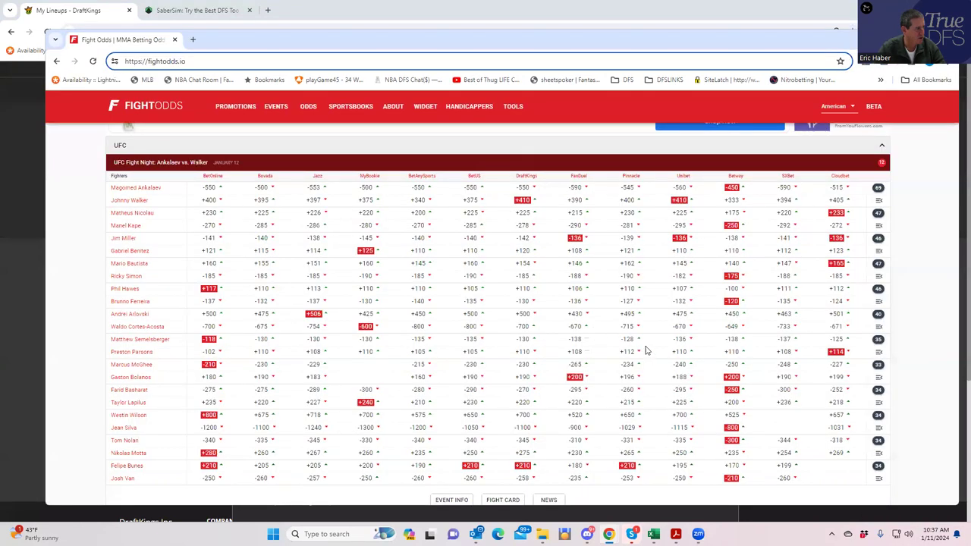
pyautogui.click(877, 316)
pyautogui.scroll(-2, 345, 423)
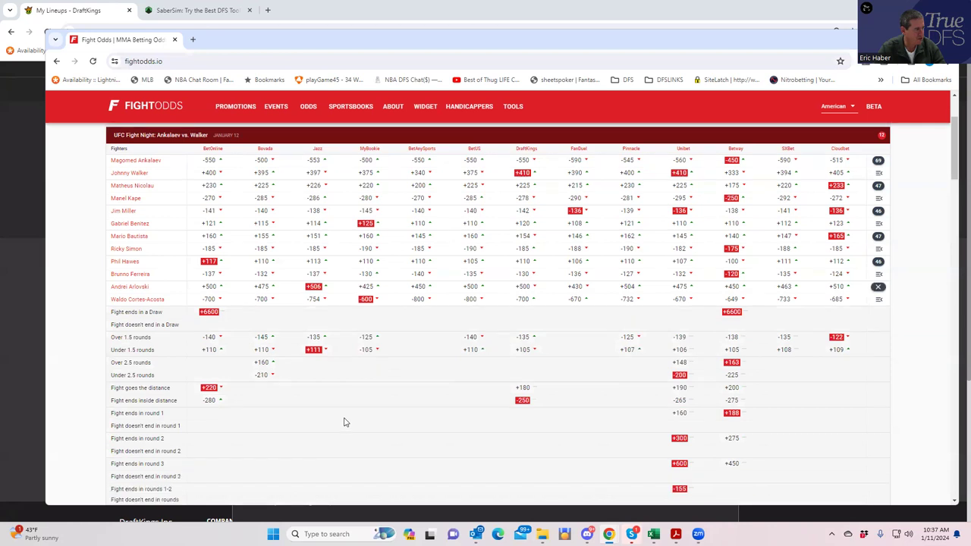
pyautogui.scroll(-1, 345, 420)
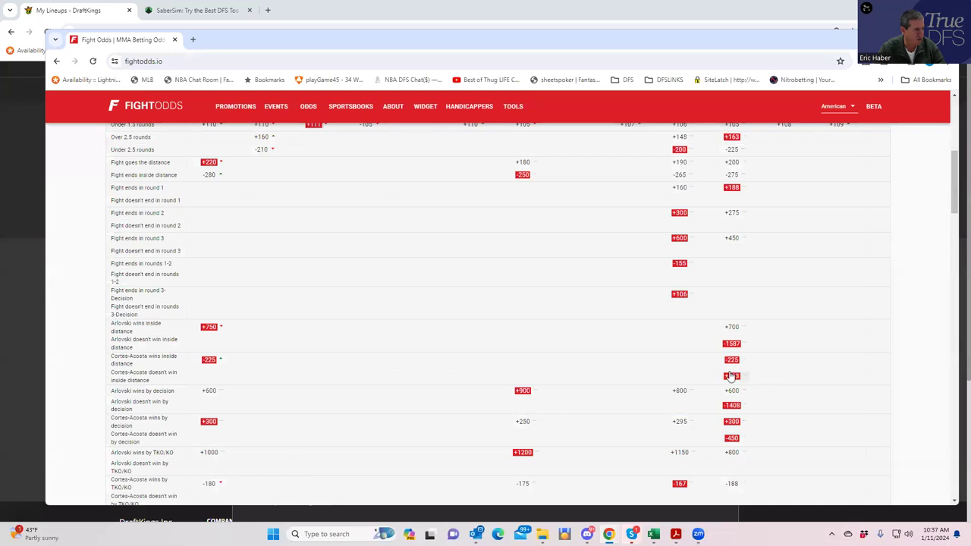
pyautogui.scroll(-1, 729, 375)
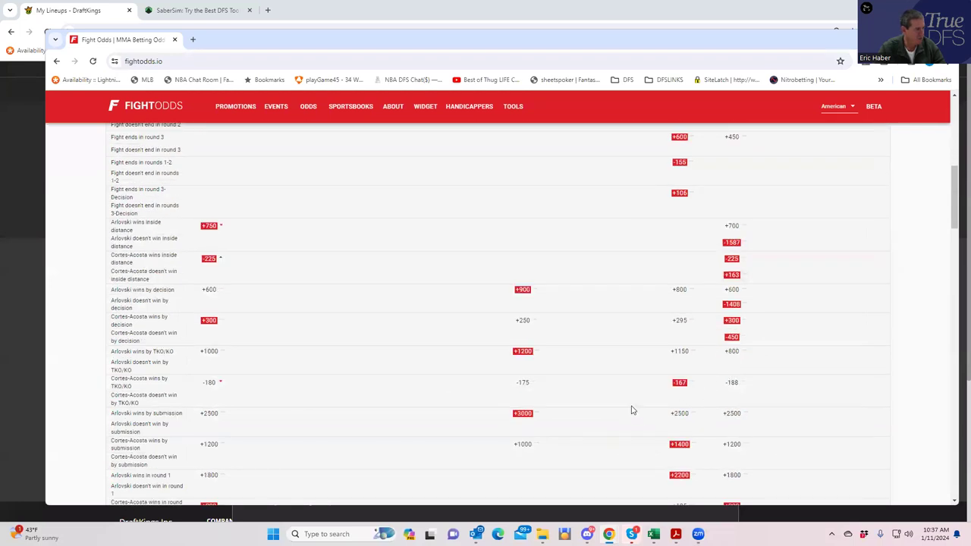
pyautogui.scroll(-1, 632, 410)
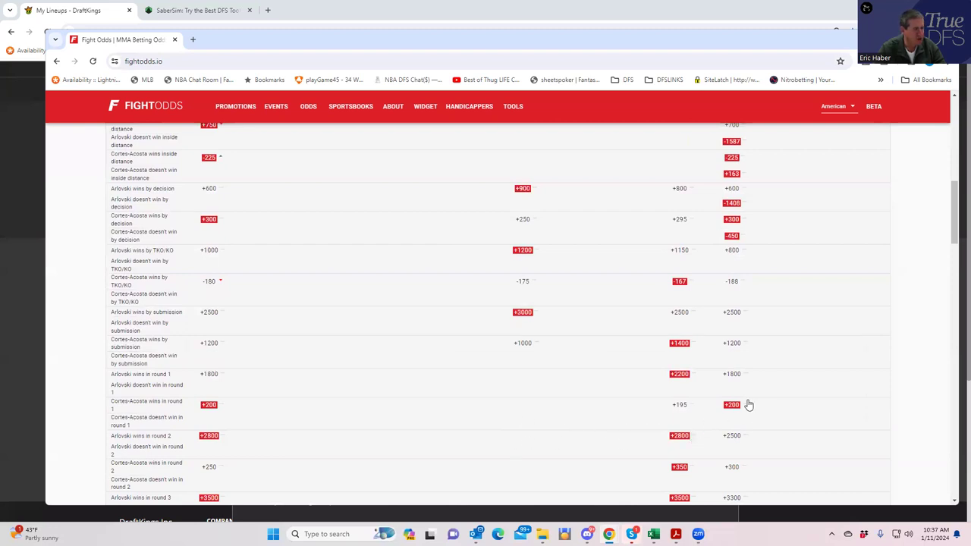
pyautogui.moveTo(960, 211); pyautogui.dragTo(959, 167)
pyautogui.click(877, 151)
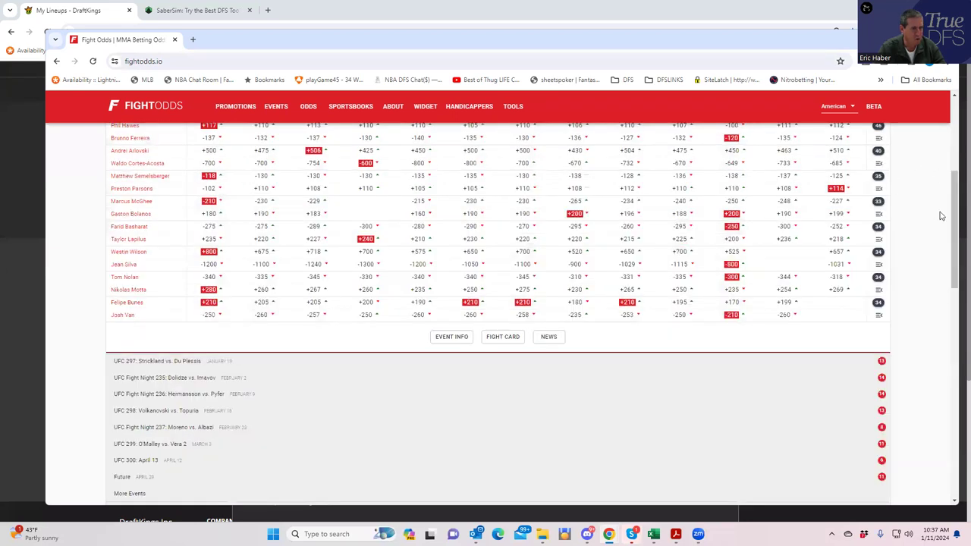
# Examine the Westin Wilson vs. Jean Silva prop odds for rounds, inside distance, decision, TKO/KO, submission and round wins
pyautogui.moveTo(953, 212); pyautogui.dragTo(954, 229)
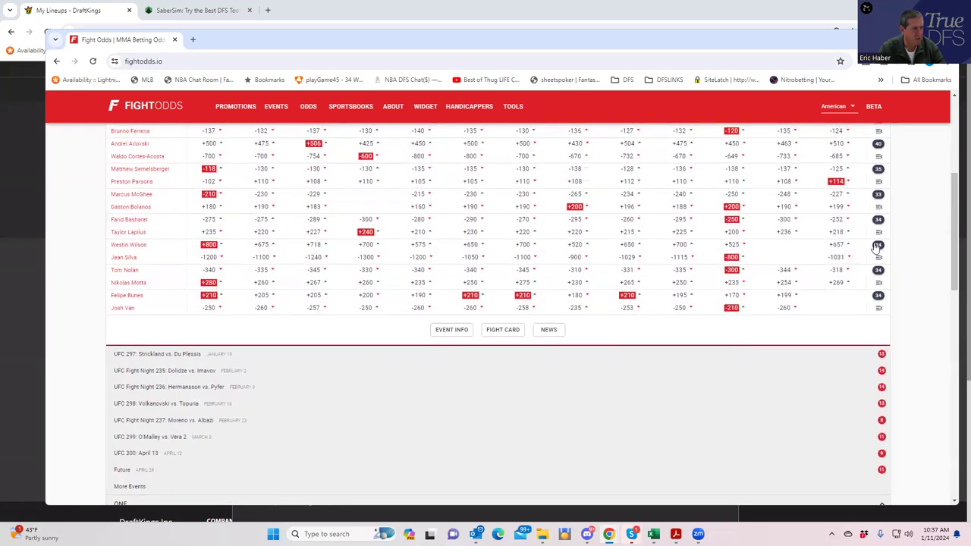
pyautogui.click(877, 250)
pyautogui.scroll(-8, 468, 382)
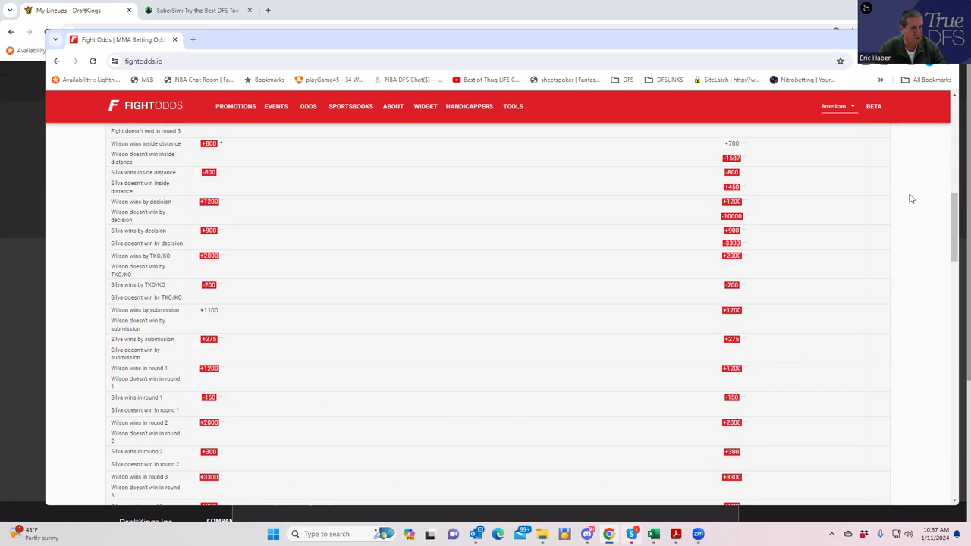
pyautogui.moveTo(953, 214); pyautogui.dragTo(946, 144)
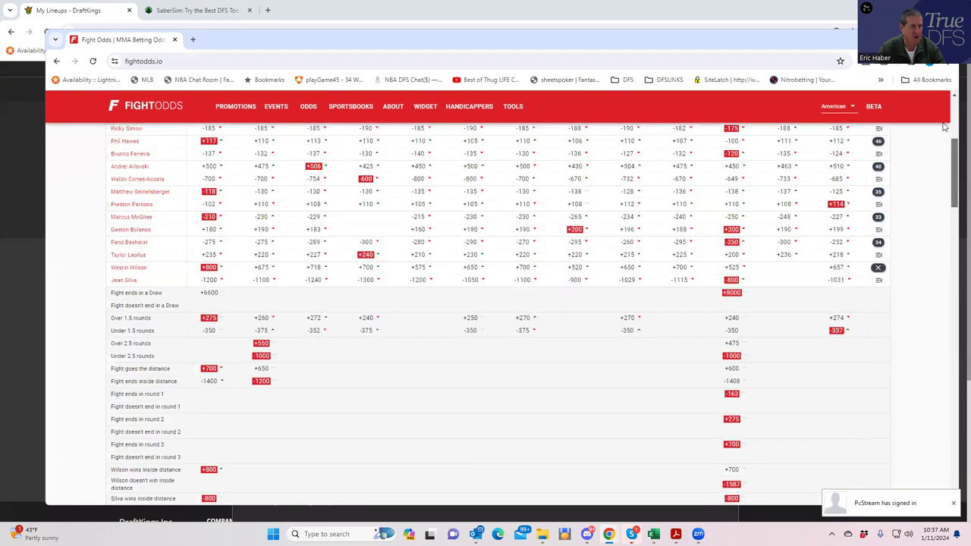
pyautogui.scroll(2, 944, 127)
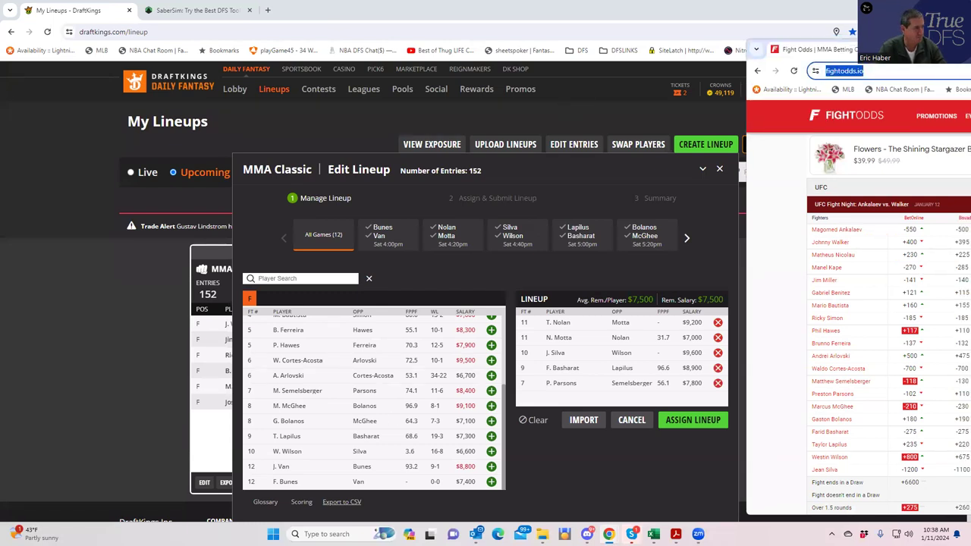
# Expand the Andrei Arlovski vs. Waldo Cortes-Acosta props in FightOdds and compare them with the fighter salaries in DraftKings
pyautogui.moveTo(880, 49); pyautogui.dragTo(180, 31)
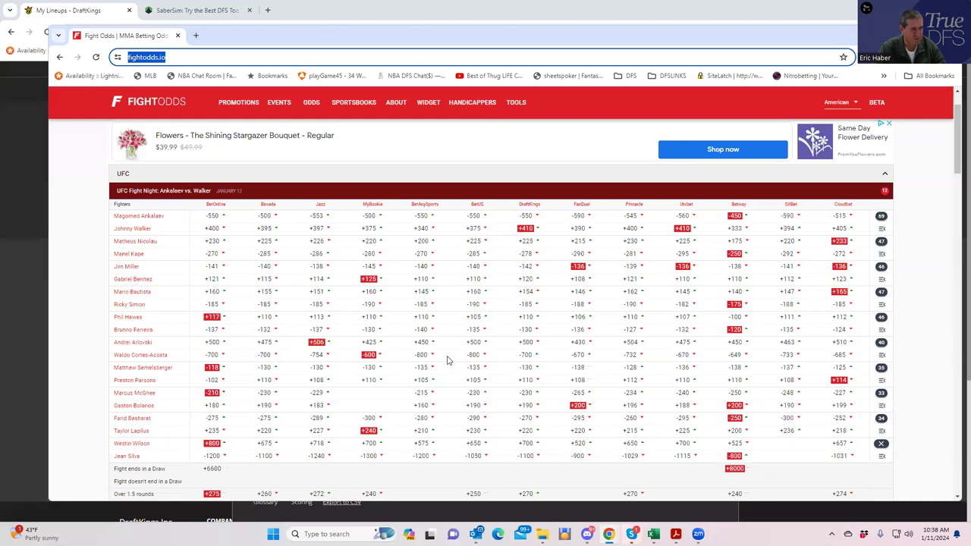
pyautogui.click(881, 342)
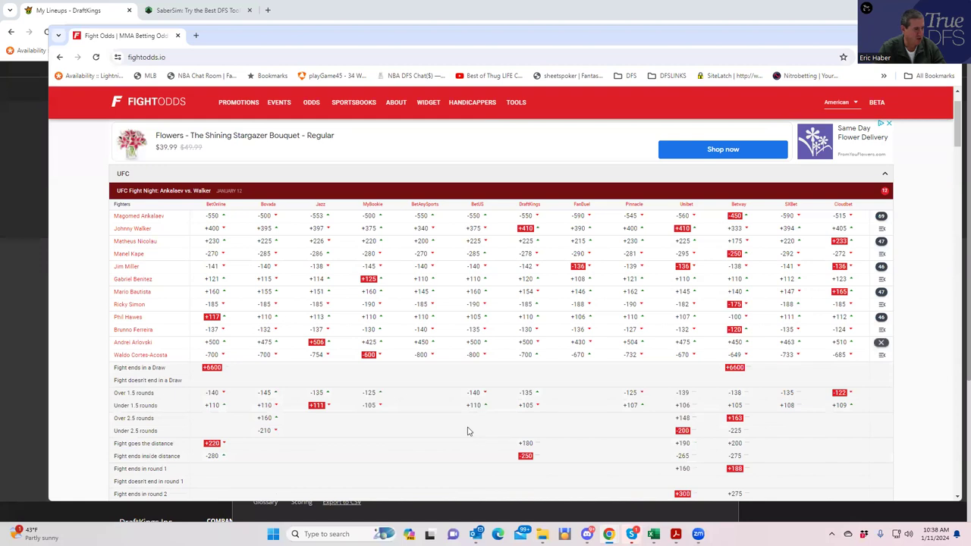
pyautogui.scroll(-3, 467, 431)
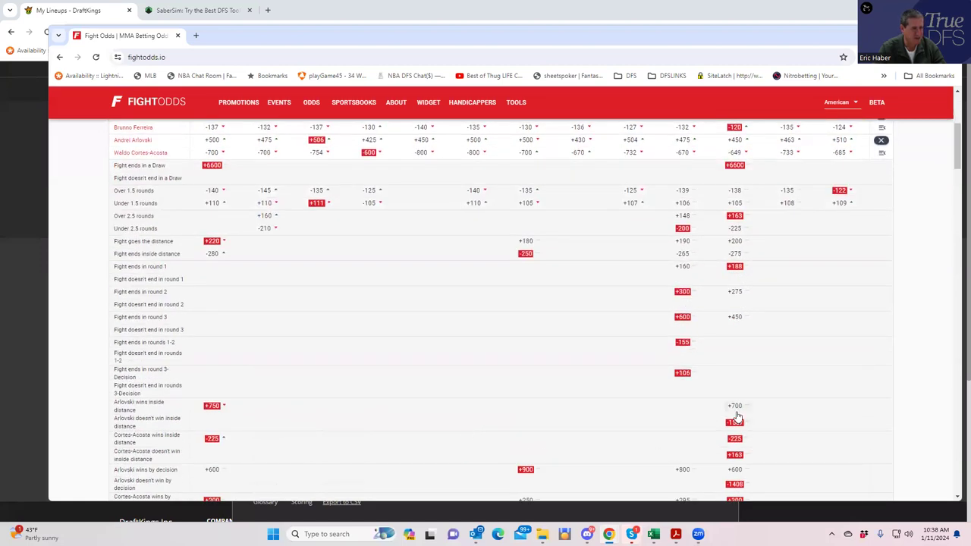
pyautogui.click(848, 13)
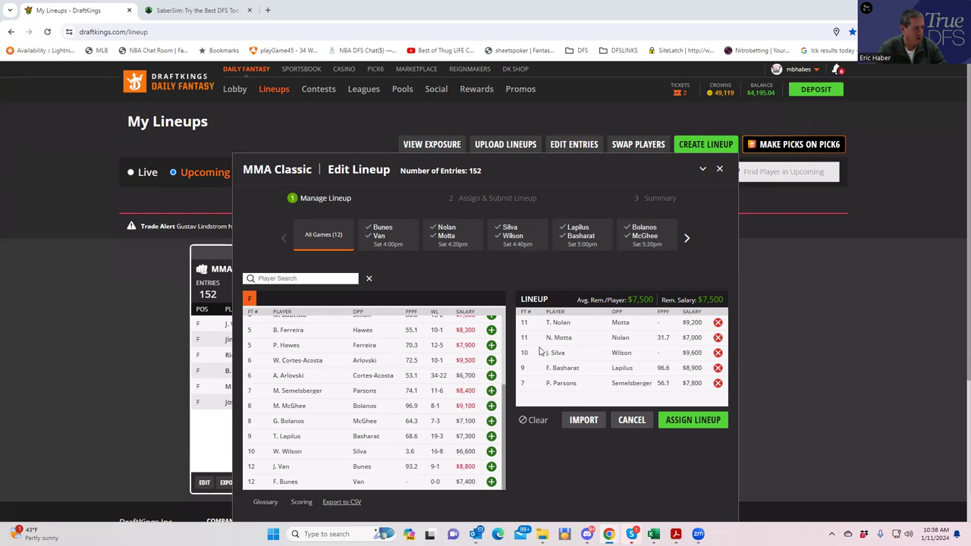
pyautogui.moveTo(507, 409); pyautogui.dragTo(506, 377)
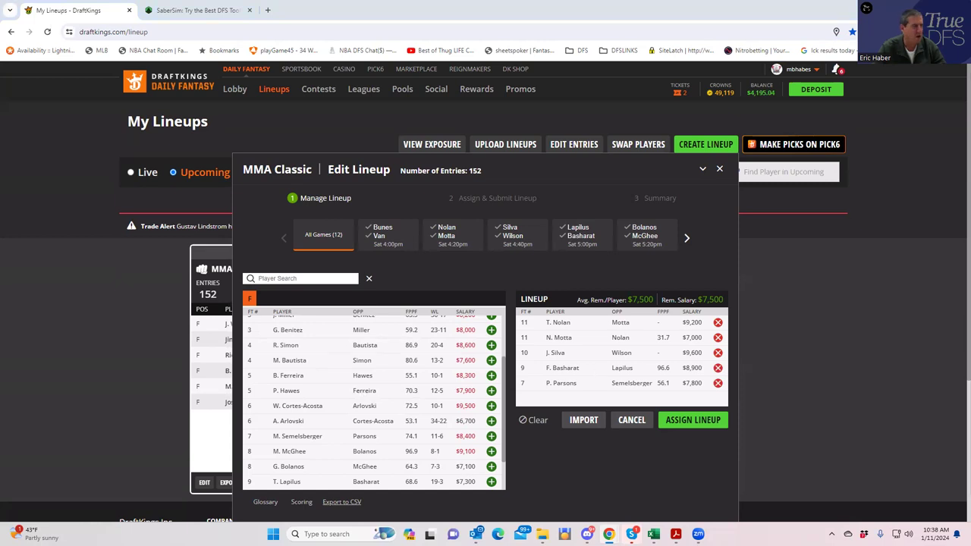
# Return to FightOdds and collapse the Arlovski vs. Cortes-Acosta and Wilson vs. Silva prop odds
pyautogui.hotkey('alt', 'Tab')
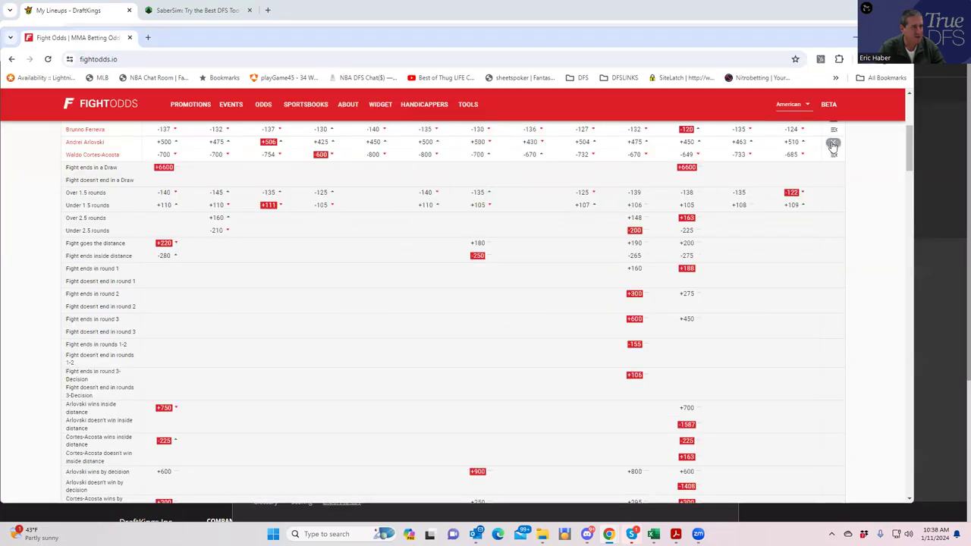
pyautogui.click(832, 143)
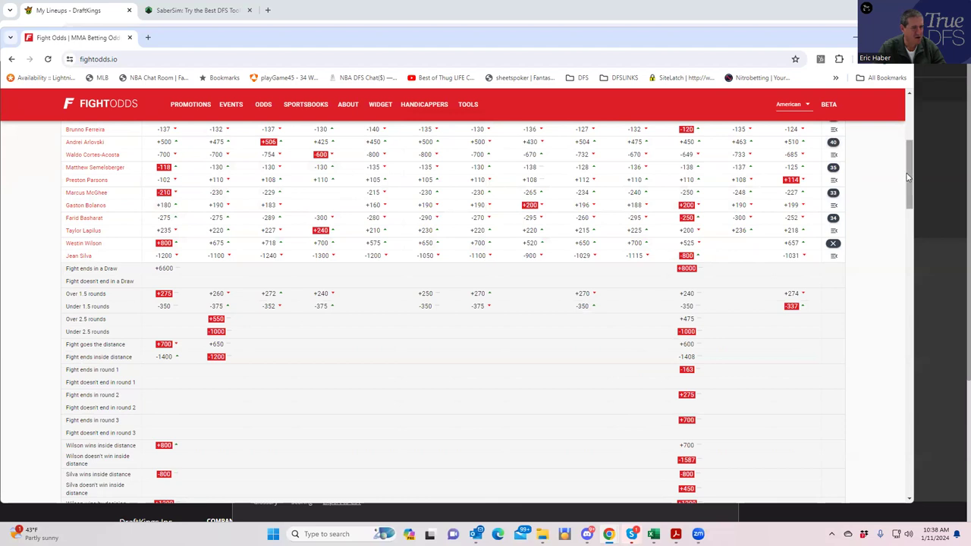
pyautogui.scroll(2, 907, 173)
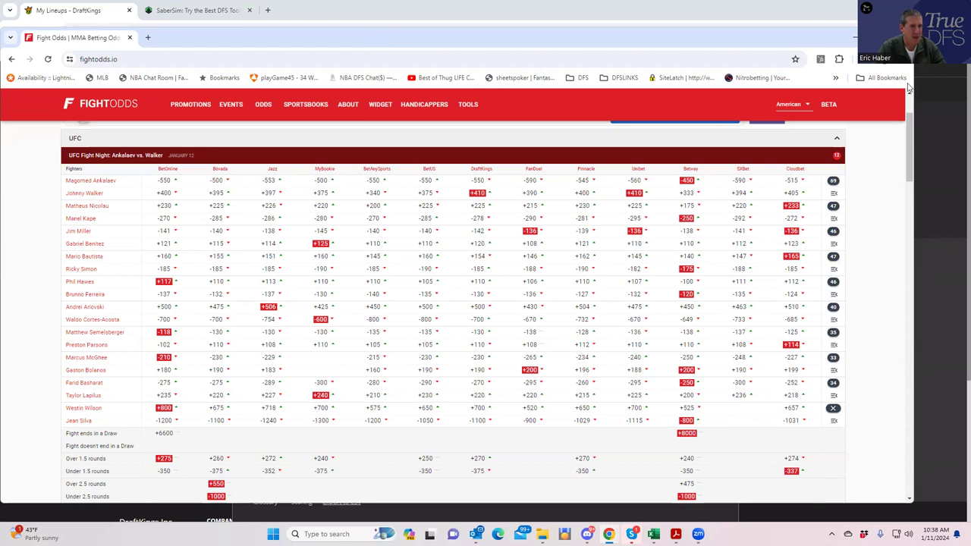
pyautogui.click(878, 37)
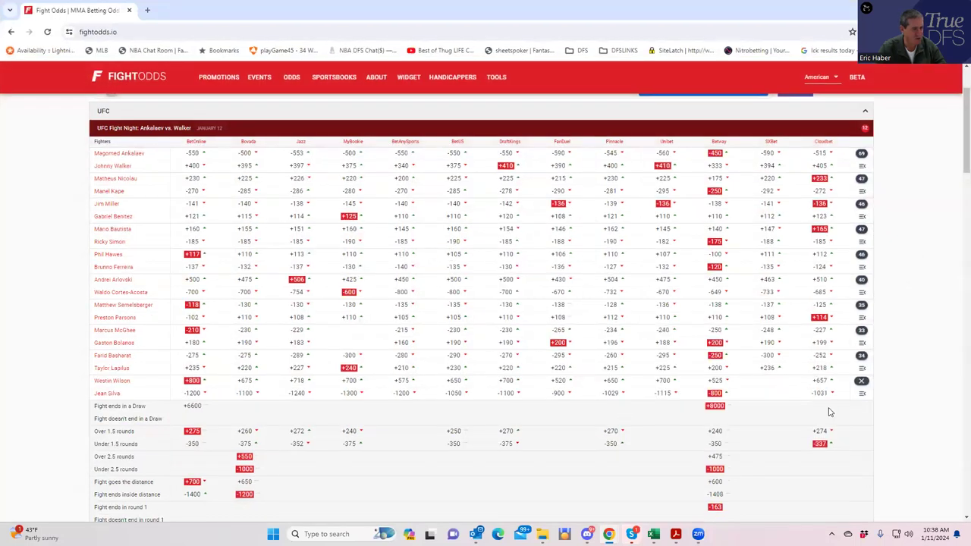
pyautogui.click(862, 381)
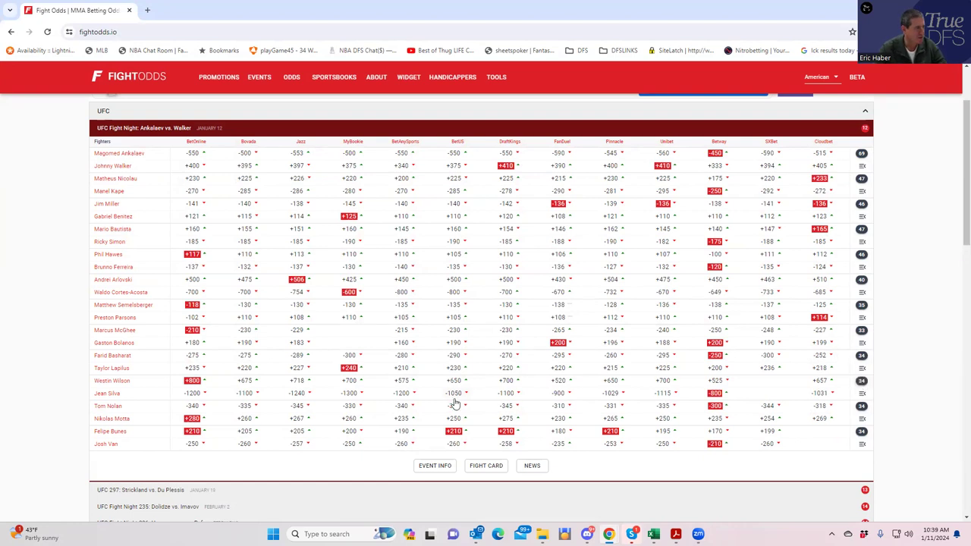
# Examine the Phil Hawes vs. Brunno Ferreira rounds, inside-distance, decision and TKO/KO props, collapse them and switch to DraftKings
pyautogui.click(861, 254)
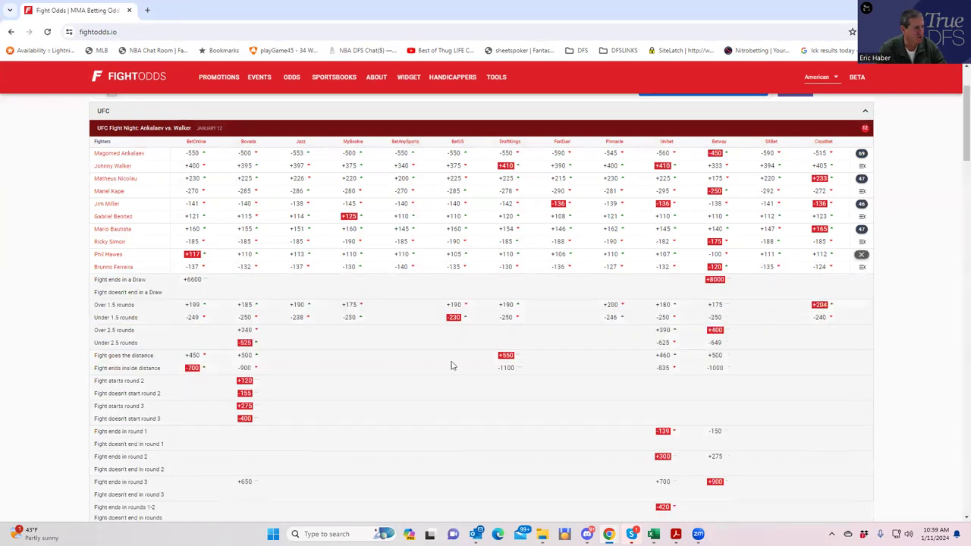
pyautogui.scroll(-3, 390, 403)
pyautogui.scroll(-2, 207, 412)
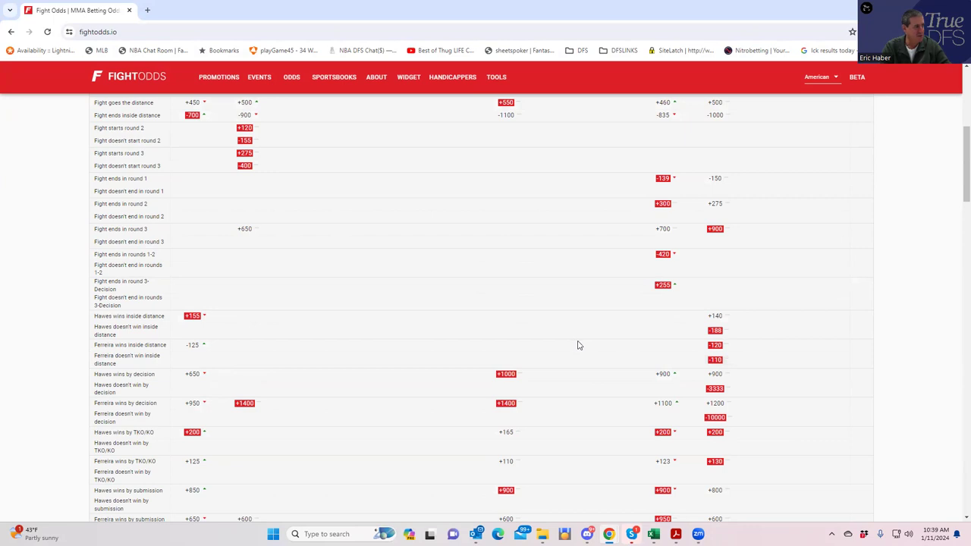
pyautogui.scroll(3, 814, 205)
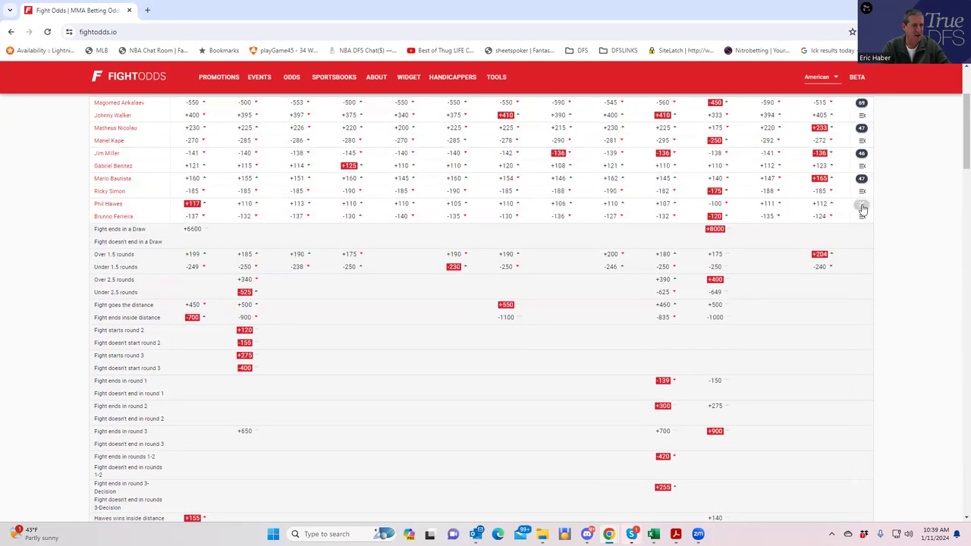
pyautogui.click(861, 205)
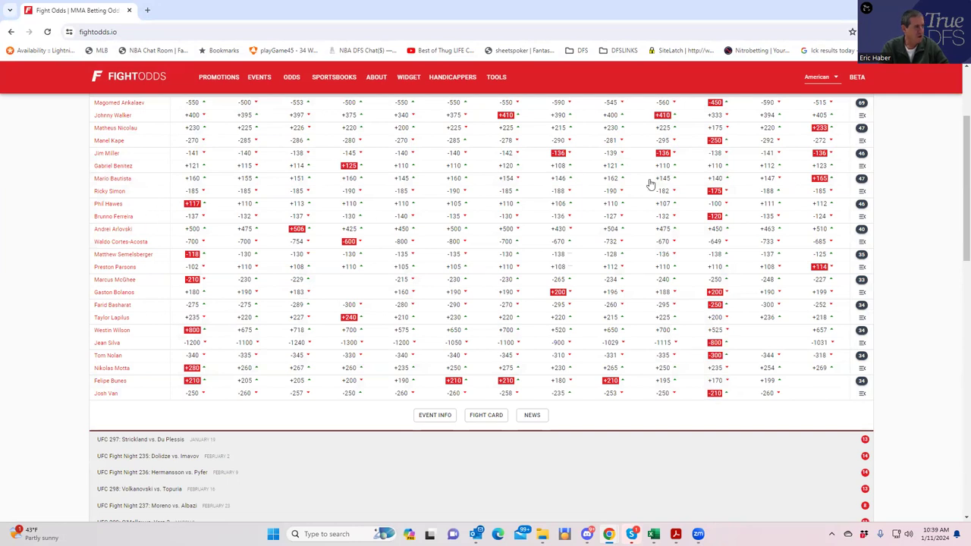
pyautogui.hotkey('alt', 'Tab')
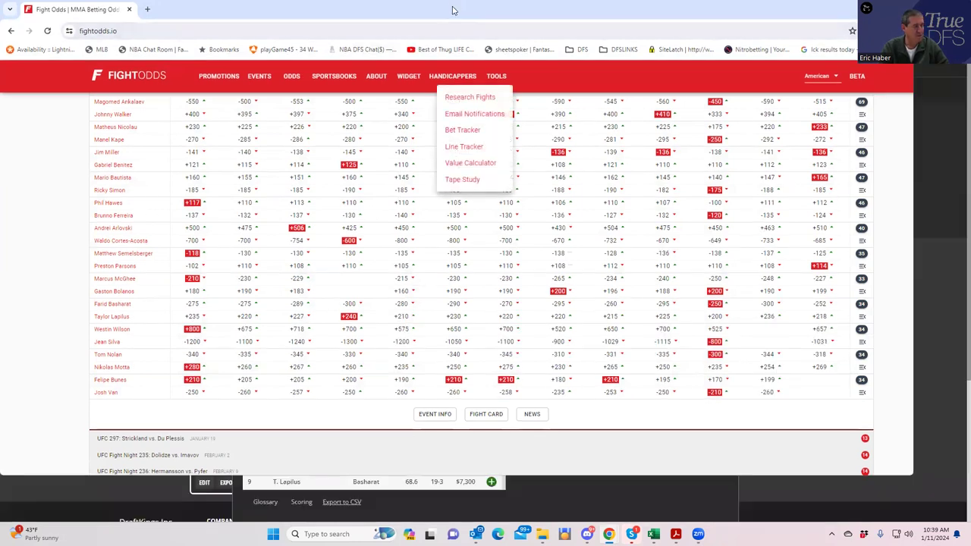
# Try B. Ferreira in the lineup's open fighter slot
pyautogui.click(276, 279)
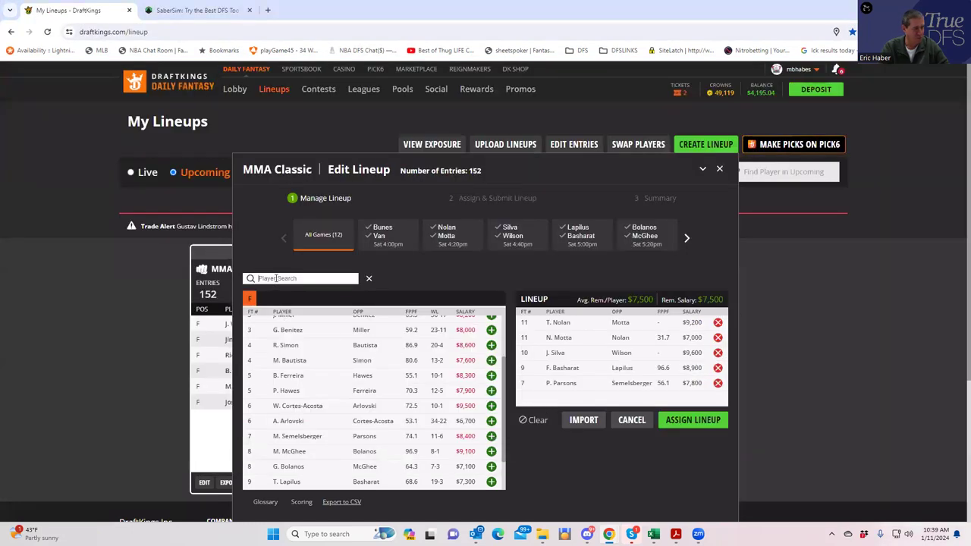
pyautogui.write('fer')
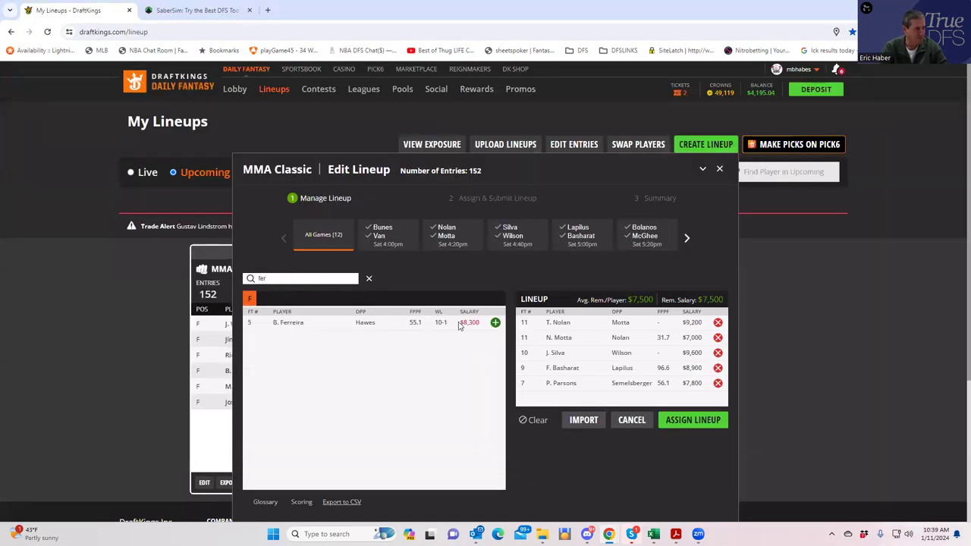
pyautogui.click(494, 322)
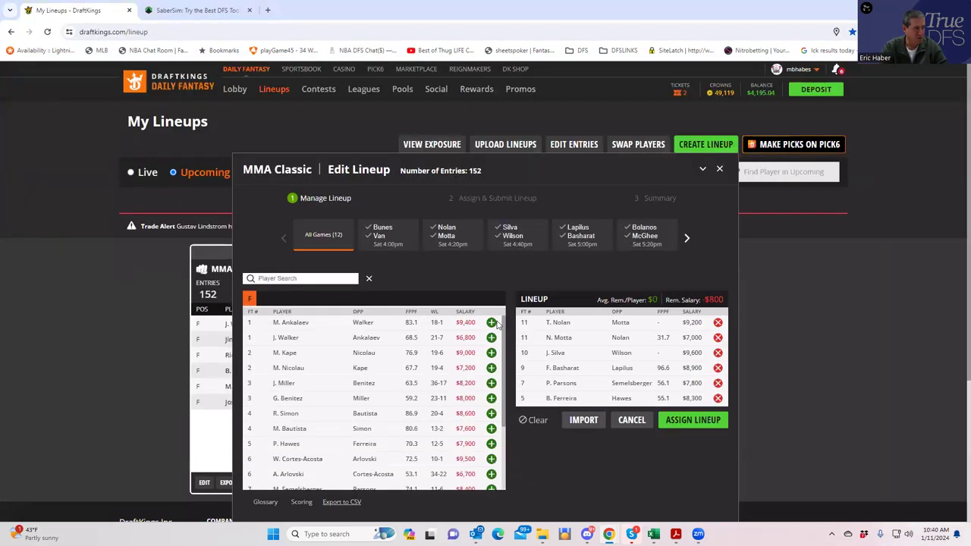
pyautogui.click(717, 398)
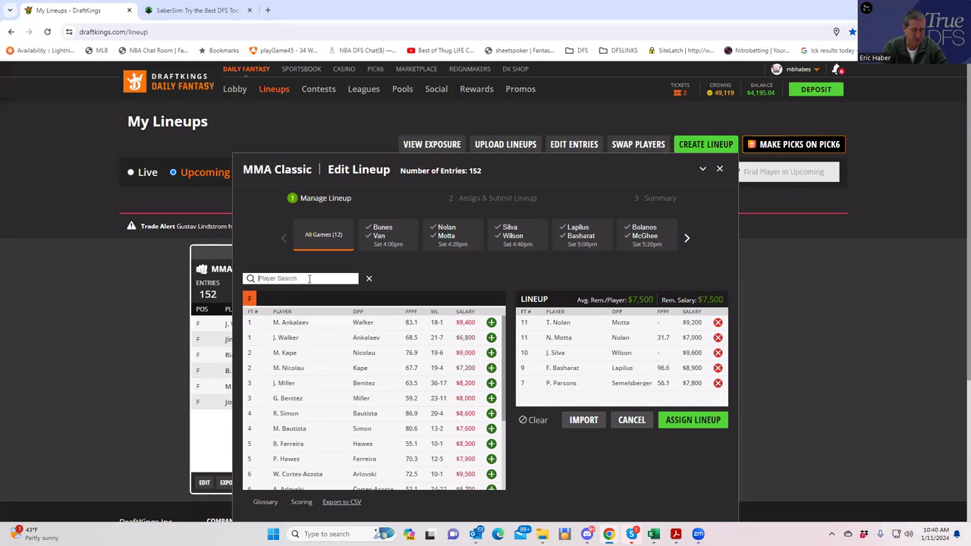
# Add P. Hawes to the lineup and remove J. Silva, F. Basharat and T. Nolan
pyautogui.write('hawe')
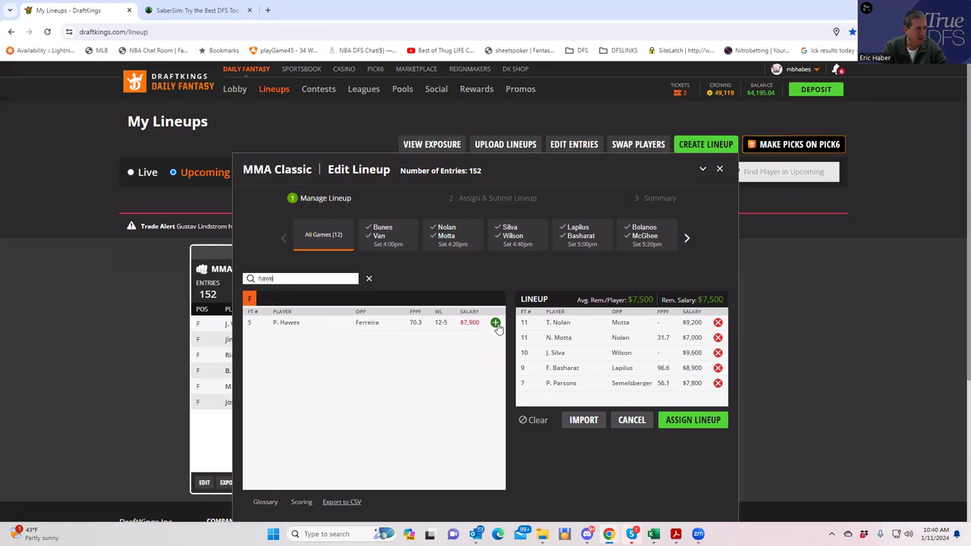
pyautogui.click(495, 324)
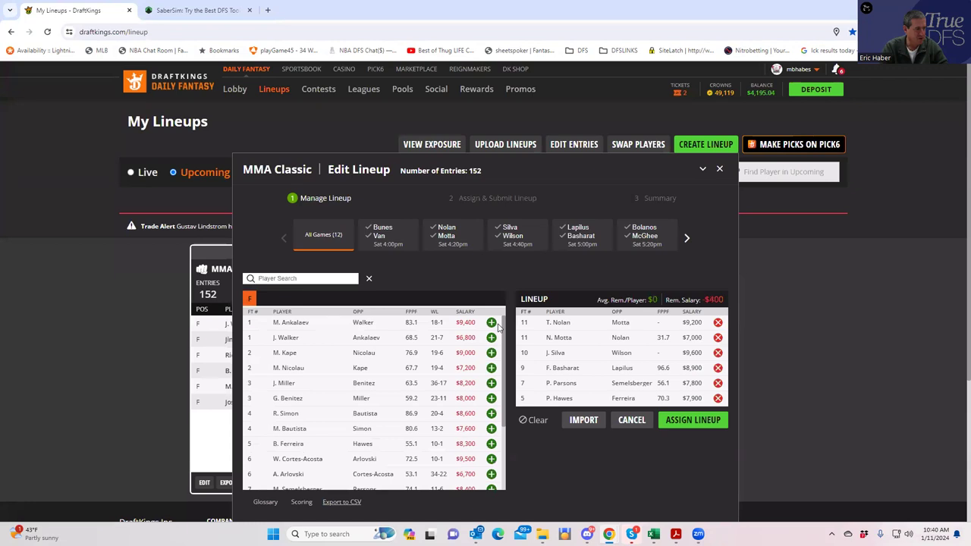
pyautogui.click(717, 352)
pyautogui.click(717, 368)
pyautogui.click(717, 322)
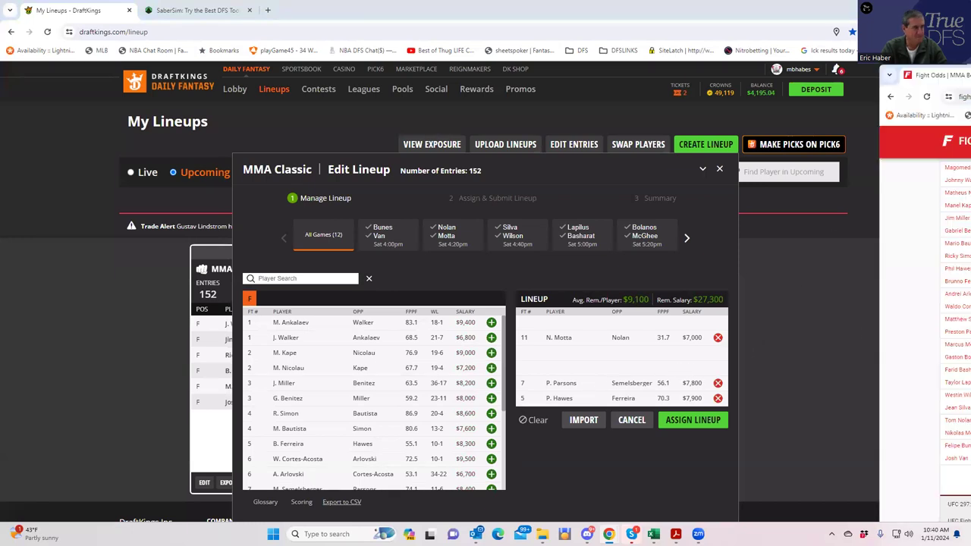
# Switch to FightOdds and compare the fight odds with the DraftKings salaries and the remaining lineup
pyautogui.hotkey('alt', 'Tab')
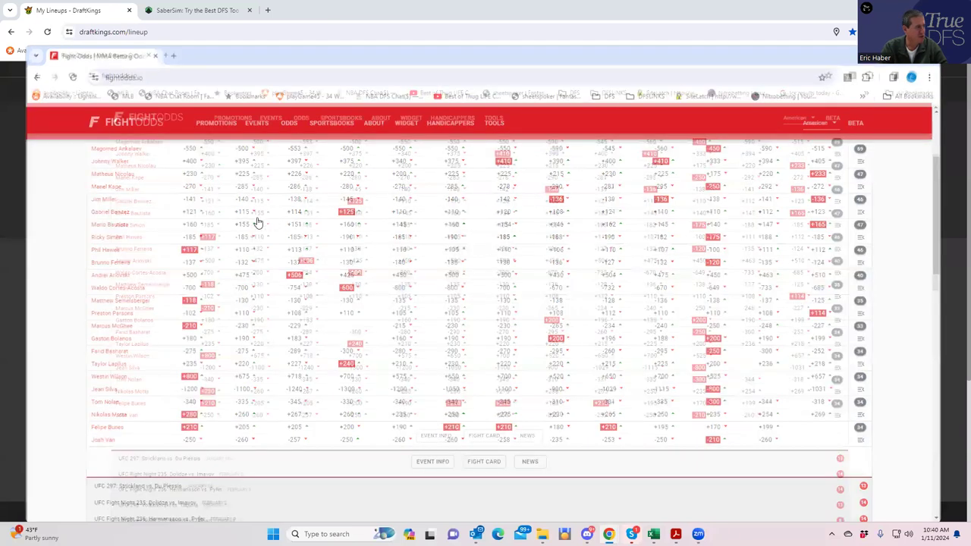
pyautogui.press('super+Up')
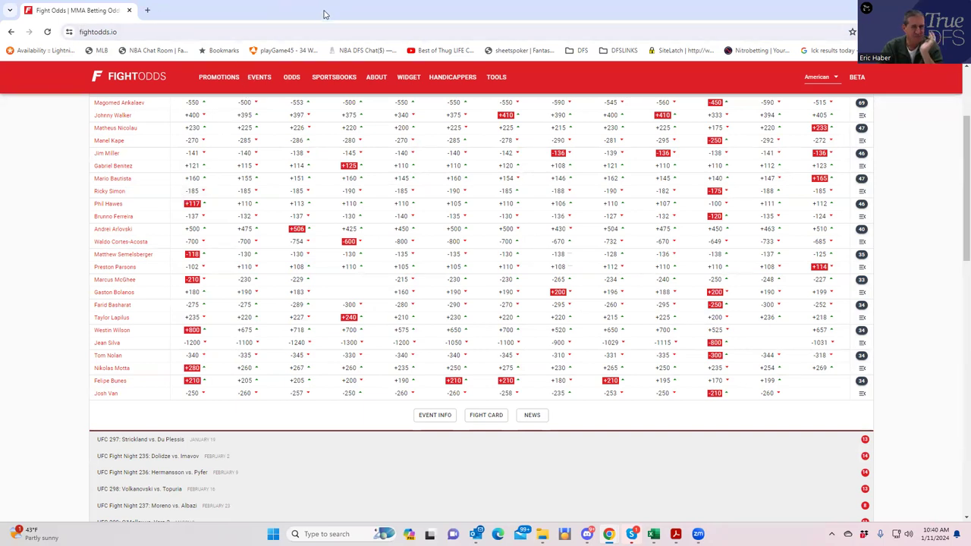
pyautogui.hotkey('alt', 'Tab')
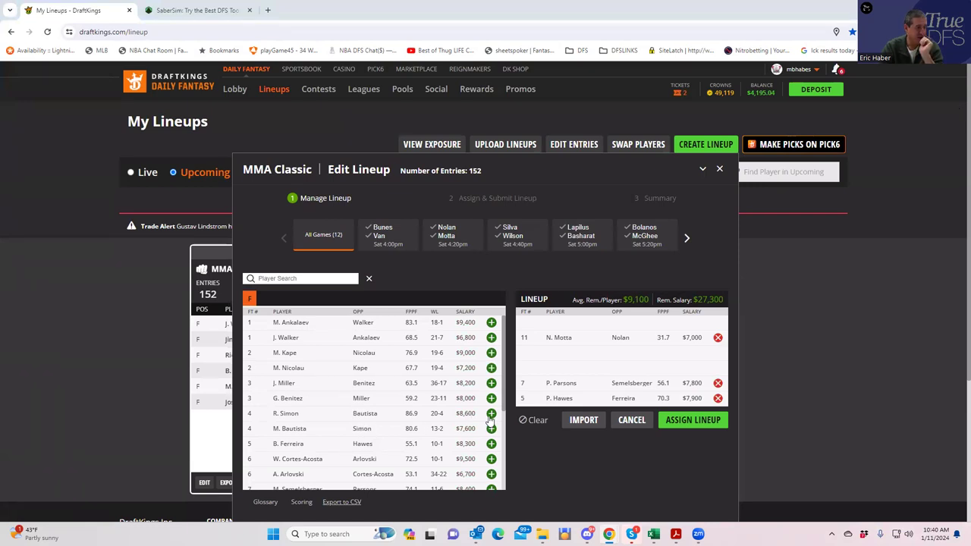
pyautogui.hotkey('alt', 'Tab')
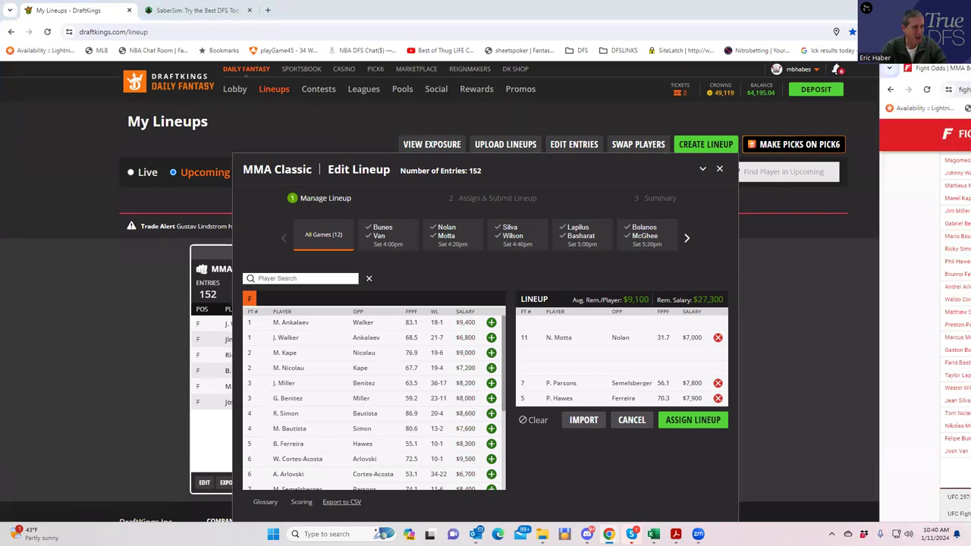
pyautogui.hotkey('alt', 'Tab')
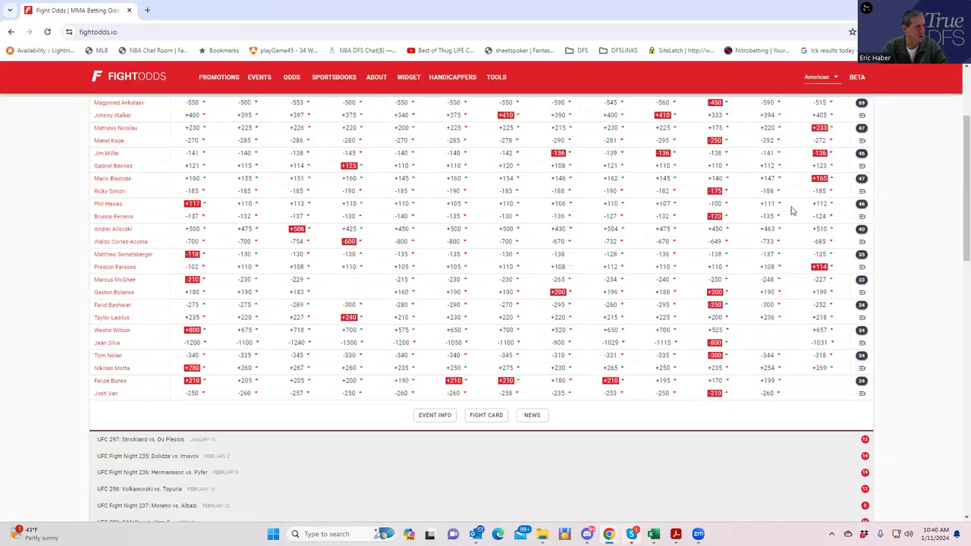
# Examine the Mario Bautista vs. Ricky Simon props for rounds, distance, inside distance, decision and TKO/KO, collapsing them when done
pyautogui.click(863, 186)
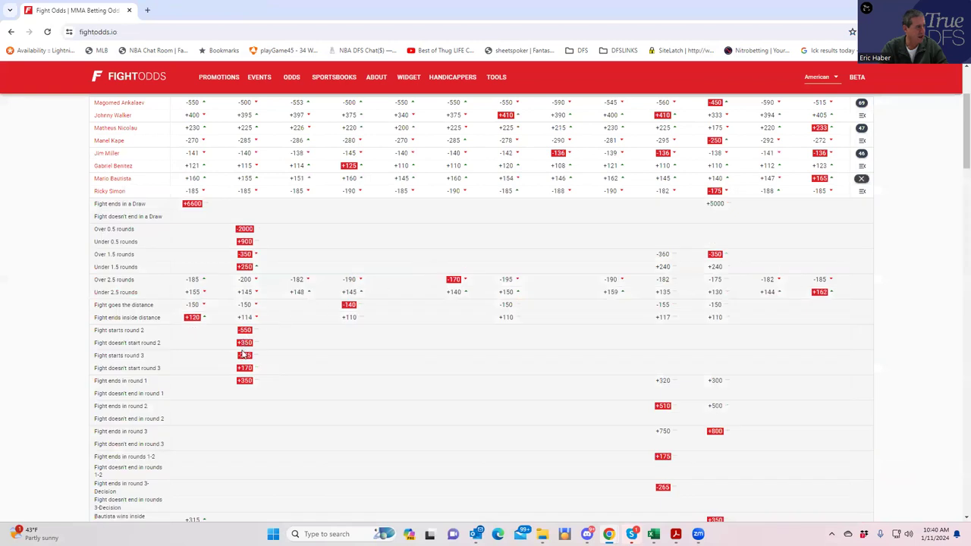
pyautogui.scroll(-2, 293, 379)
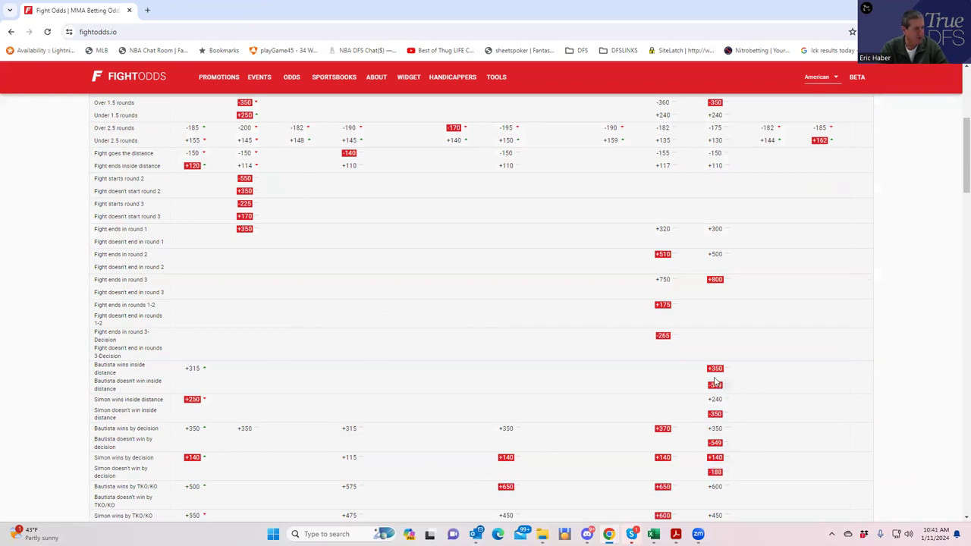
pyautogui.scroll(2, 716, 382)
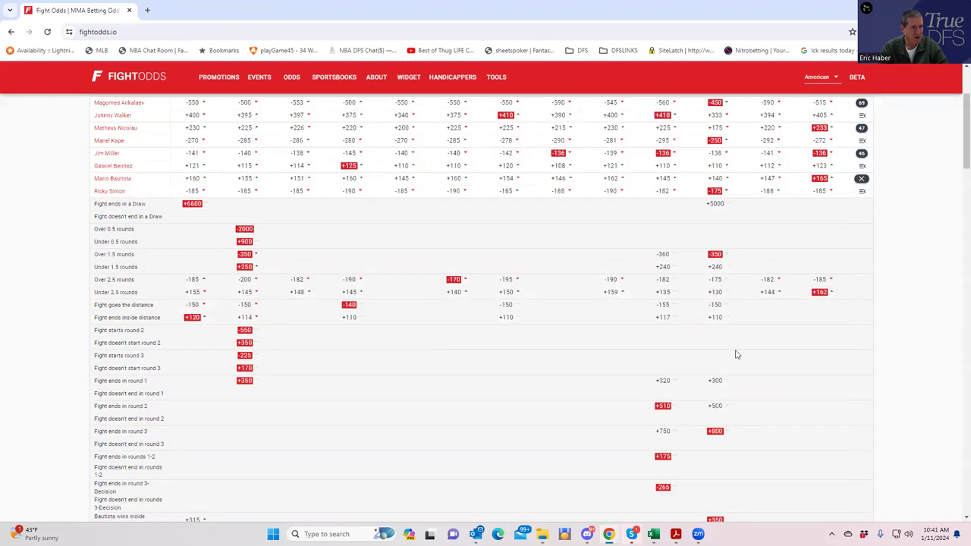
pyautogui.click(862, 183)
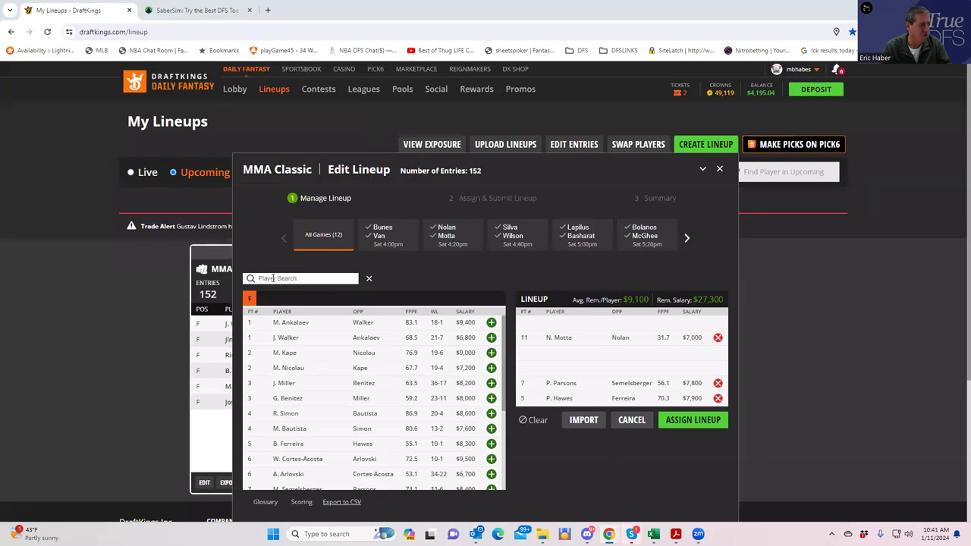
# Search the player pool for "simon" and add R. Simon to the lineup
pyautogui.click(276, 277)
pyautogui.write('simon')
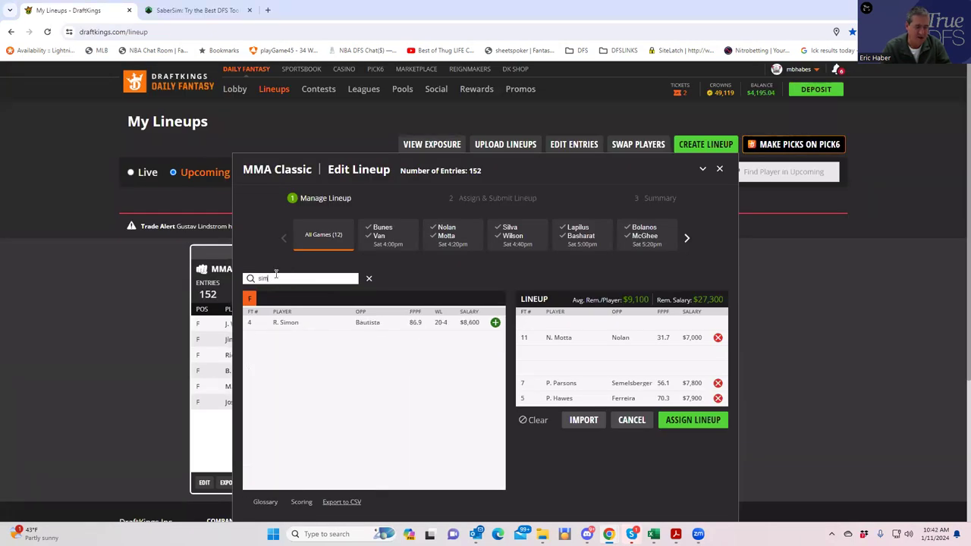
pyautogui.click(495, 322)
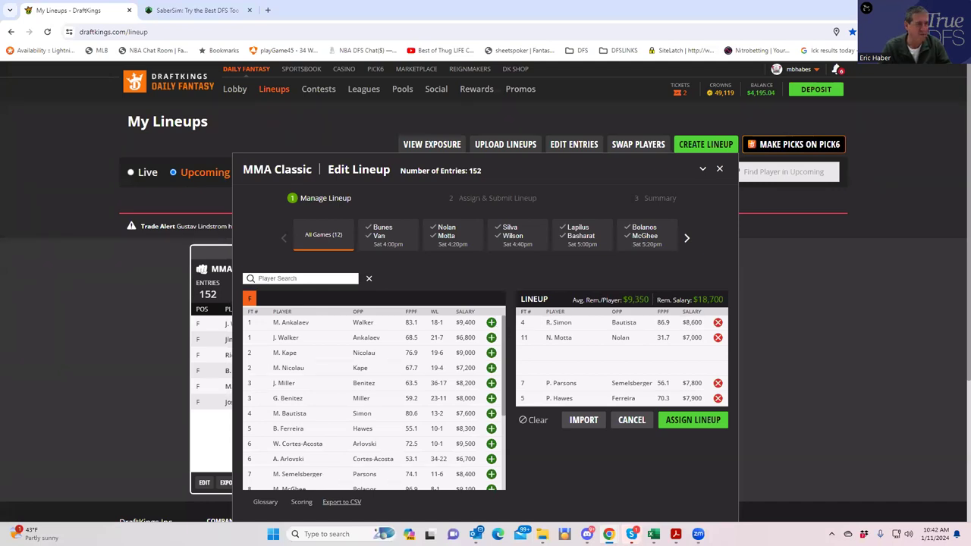
# Switch to FightOdds and review the Mario Bautista vs. Ricky Simon props against the DraftKings lineup, collapsing them when done
pyautogui.hotkey('alt', 'Tab')
pyautogui.scroll(-1, 161, 271)
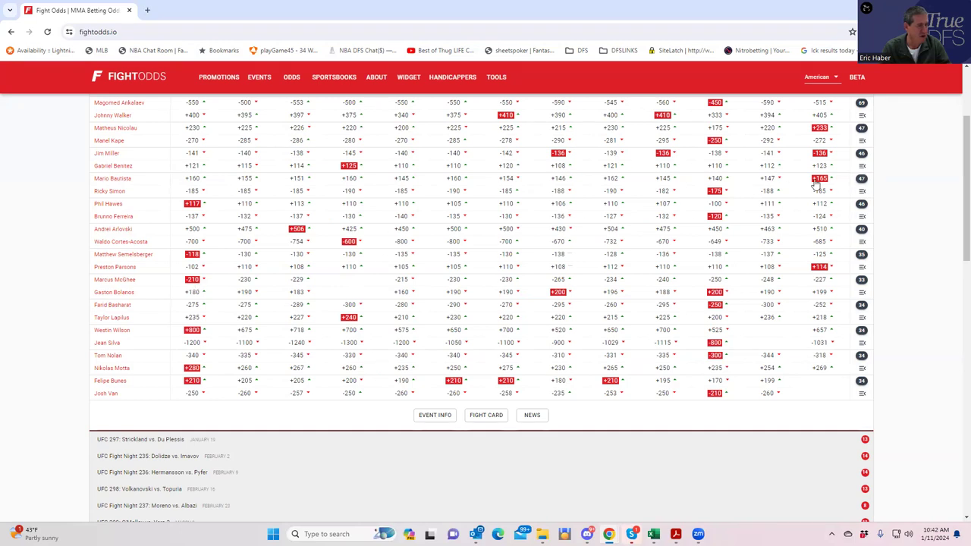
pyautogui.click(861, 179)
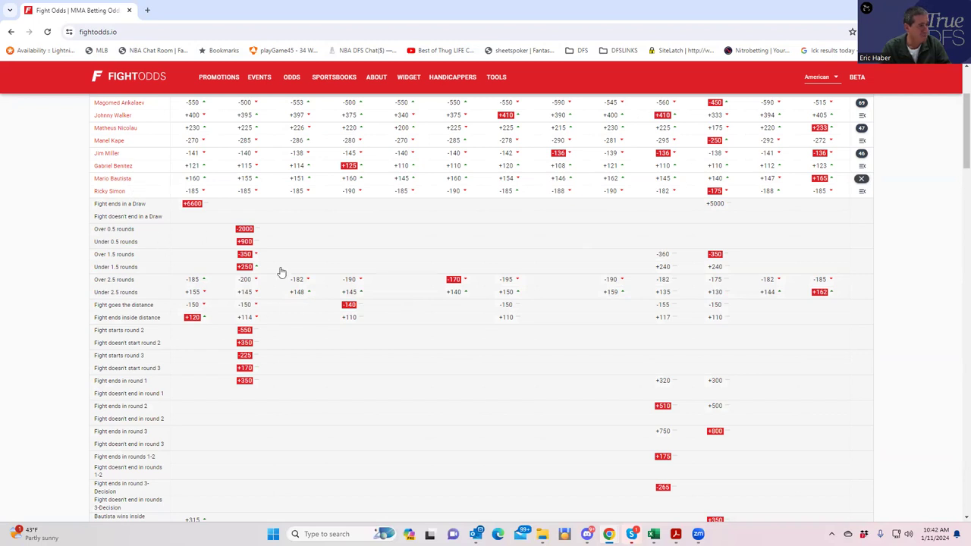
pyautogui.scroll(-2, 784, 405)
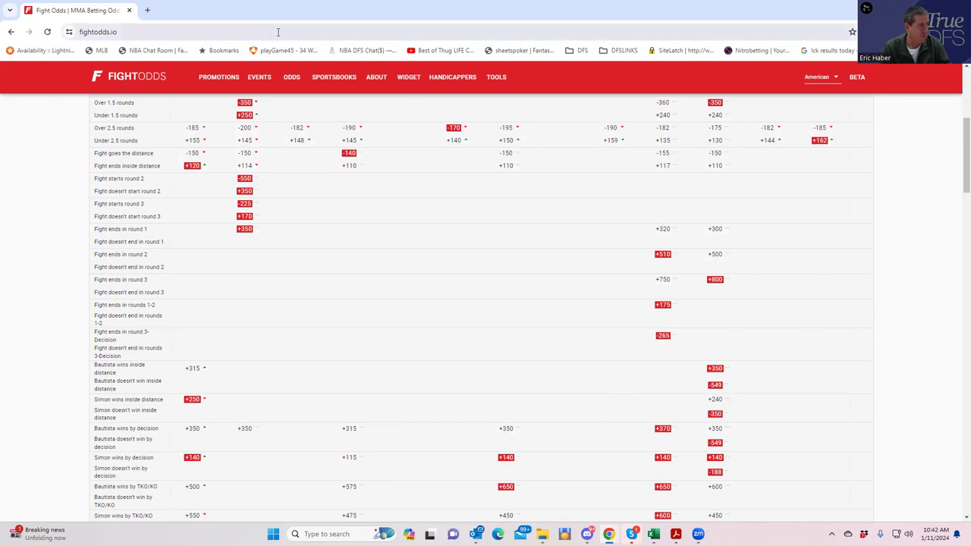
pyautogui.hotkey('alt', 'Tab')
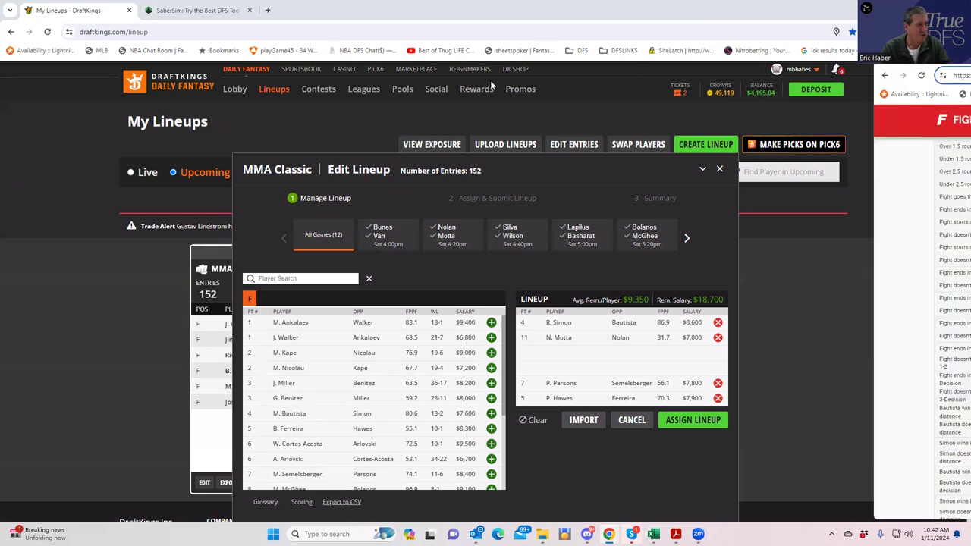
pyautogui.hotkey('alt', 'Tab')
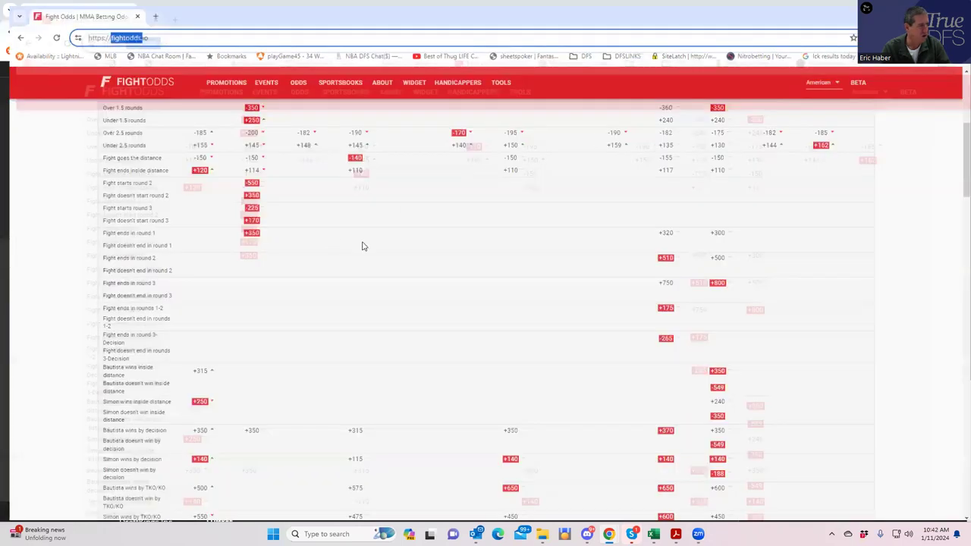
pyautogui.scroll(5, 364, 242)
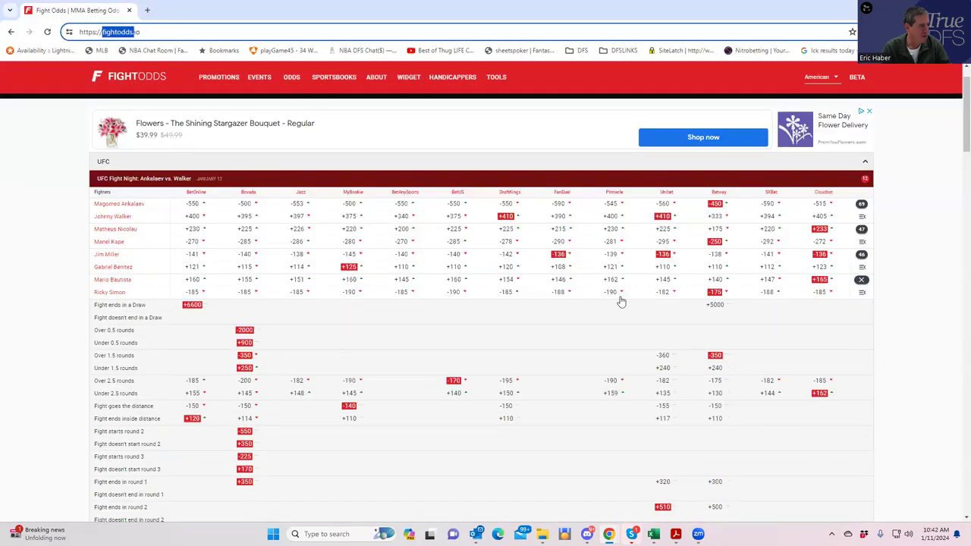
pyautogui.click(861, 280)
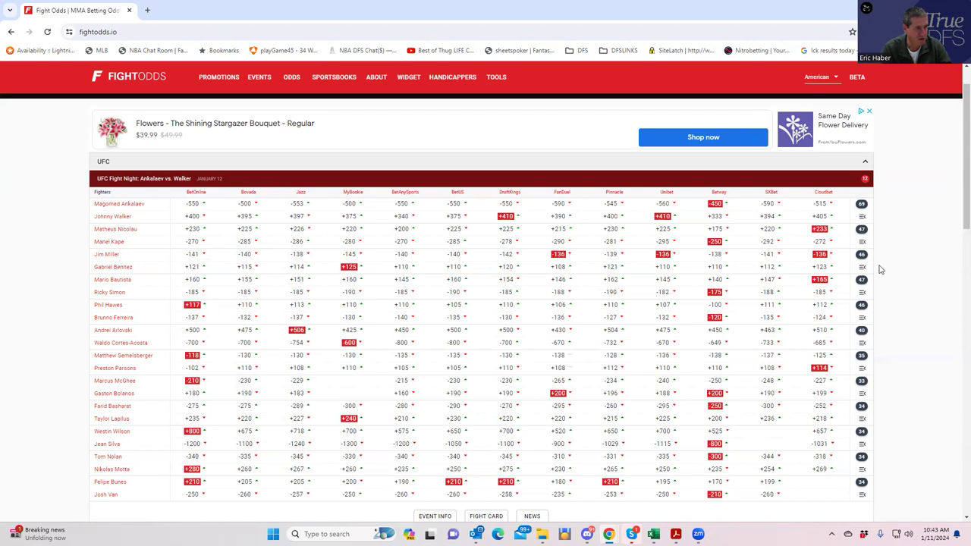
# Examine the Jim Miller vs. Gabriel Benitez props for rounds, inside distance, decision, TKO/KO, submission and round of victory
pyautogui.scroll(-3, 314, 395)
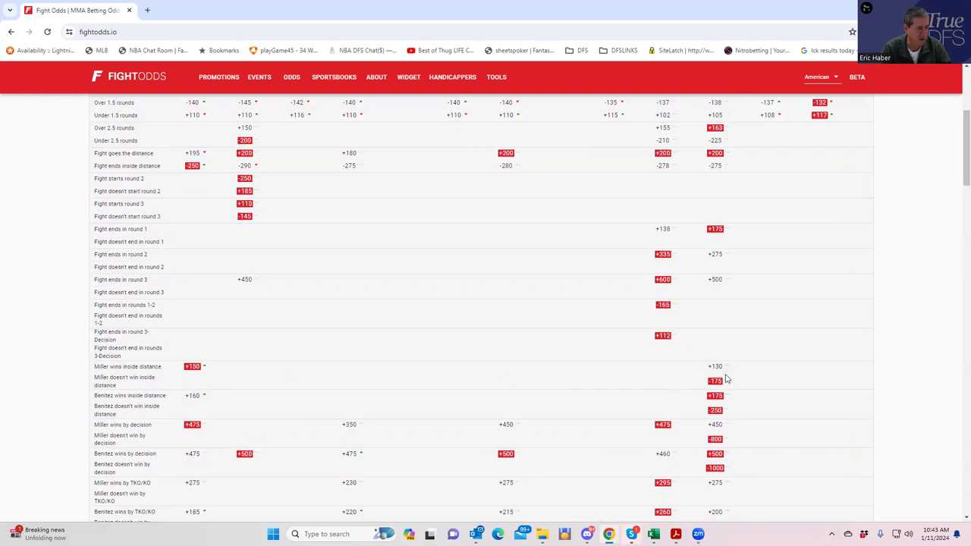
pyautogui.scroll(-12, 721, 377)
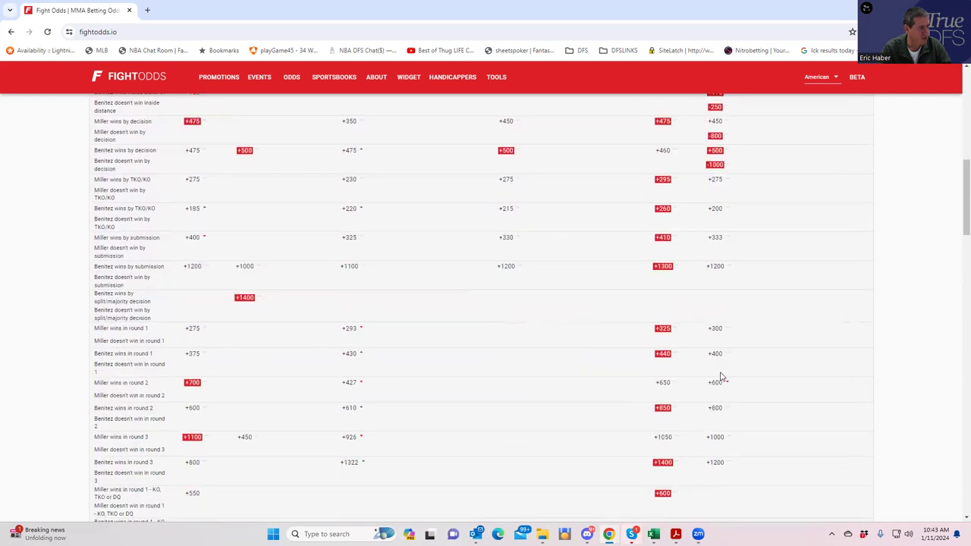
pyautogui.scroll(-6, 721, 376)
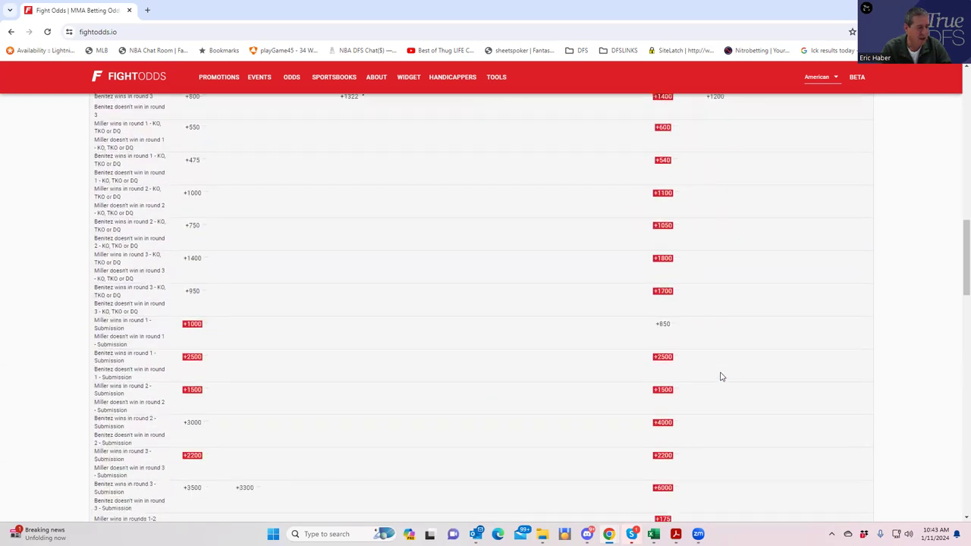
pyautogui.scroll(-3, 721, 377)
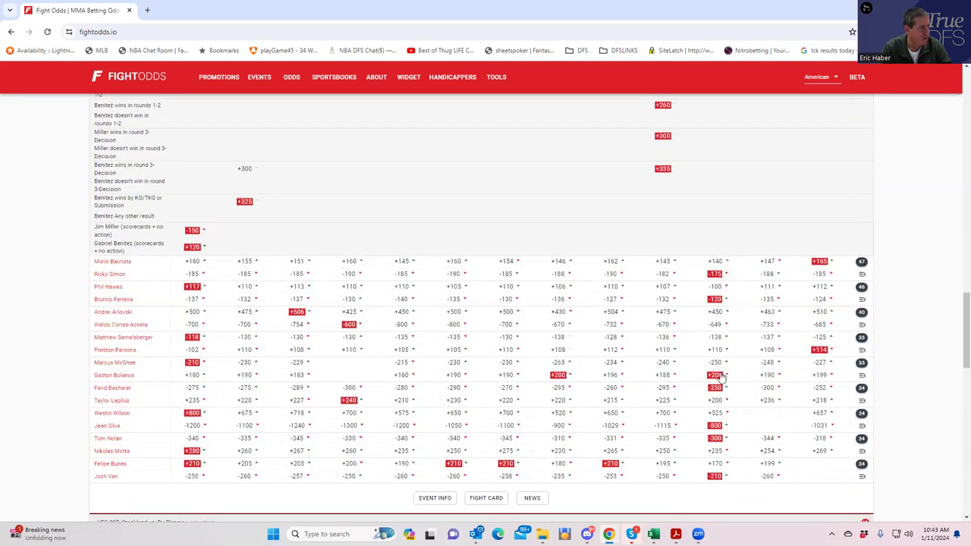
# Examine the Phil Hawes vs. Brunno Ferreira props for rounds, distance, decision and TKO/KO, and collapse them
pyautogui.click(860, 288)
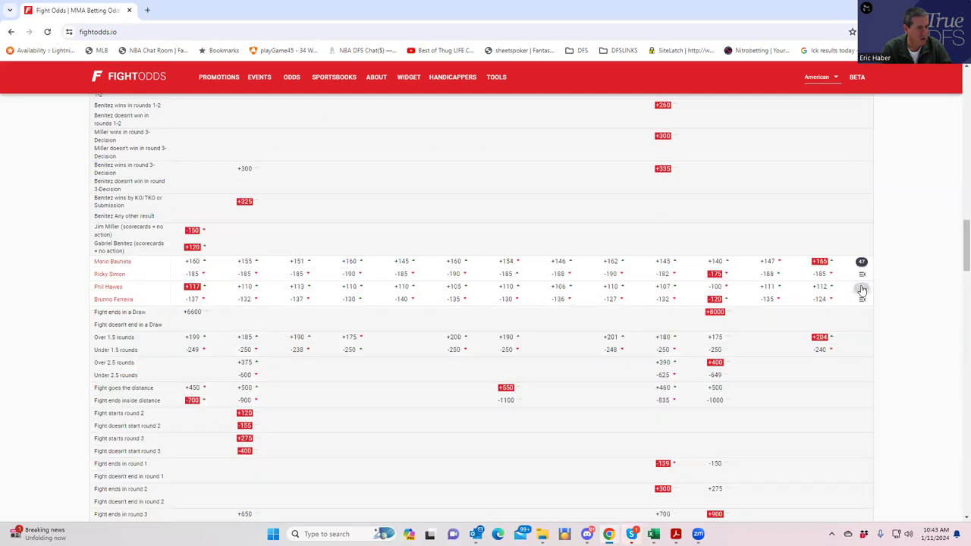
pyautogui.scroll(-5, 423, 410)
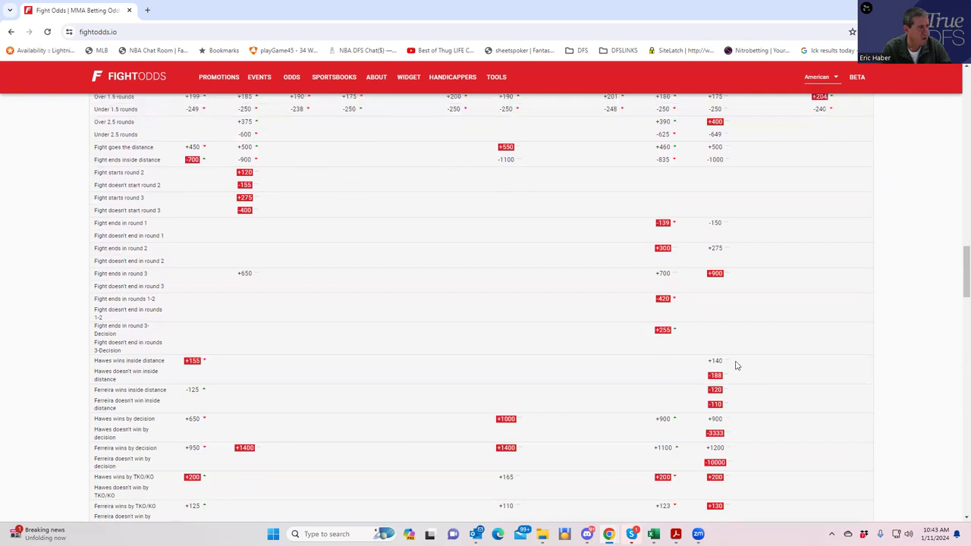
pyautogui.scroll(5, 747, 353)
pyautogui.click(861, 339)
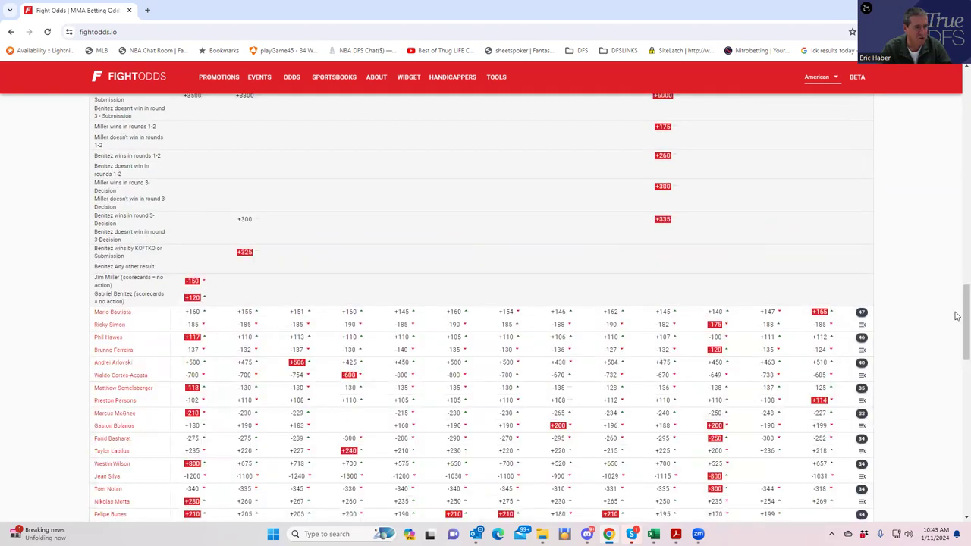